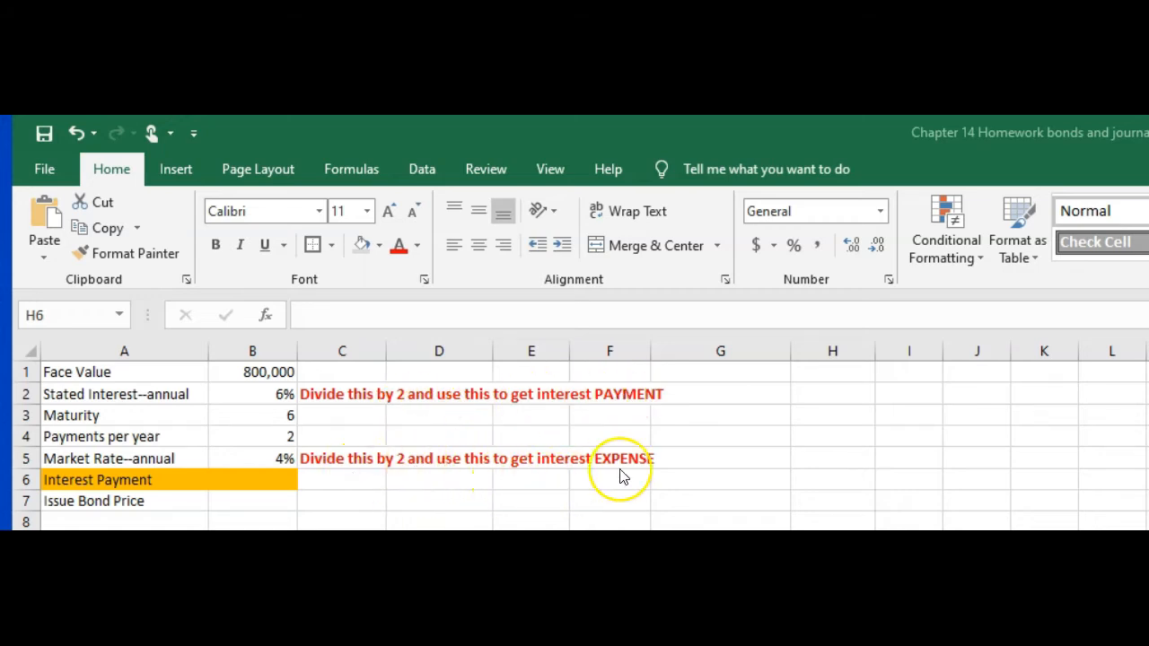
Step: Calculate the semiannual interest payment in B6 with the formula =B1*B2/2
left_click(241, 480)
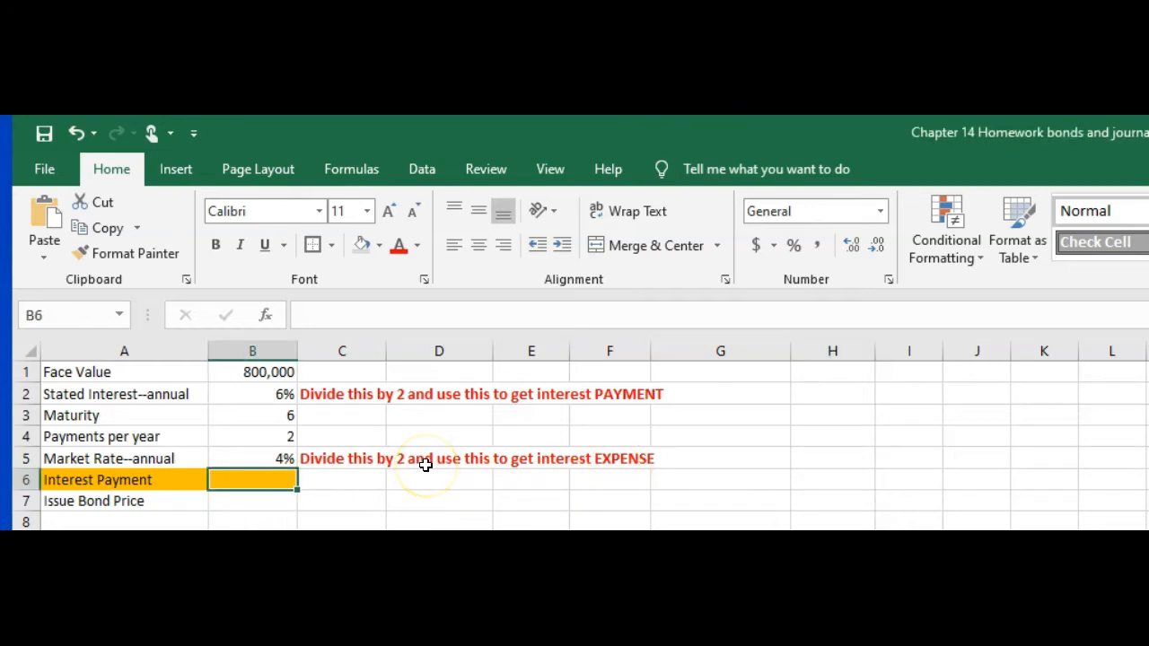
type("=")
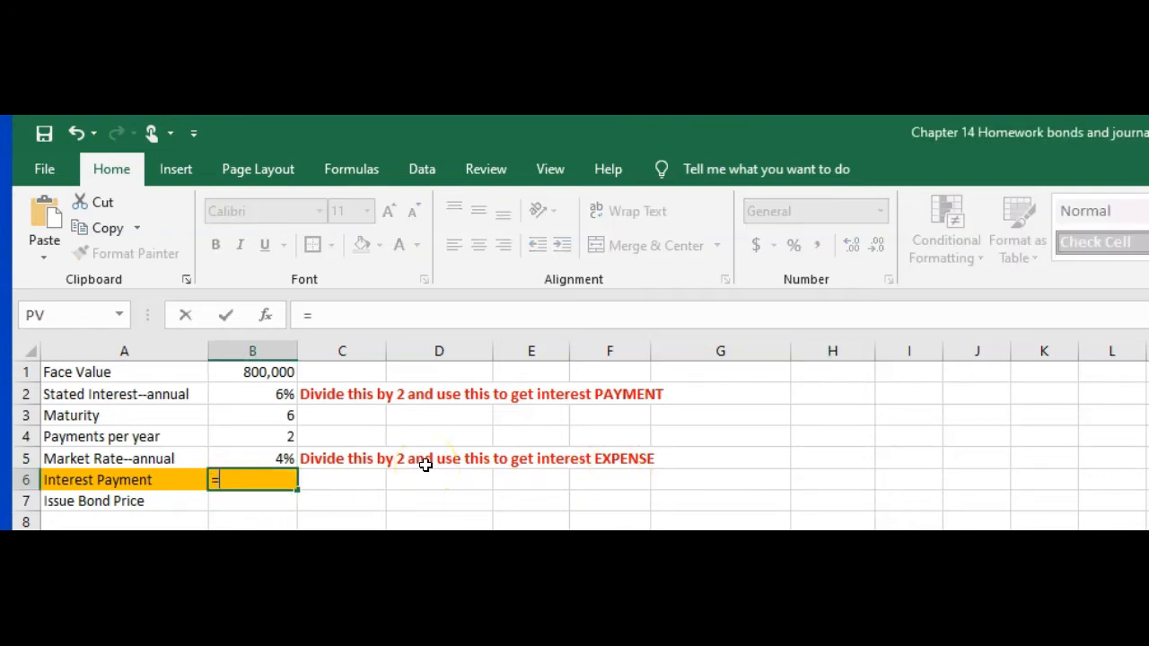
left_click(244, 375)
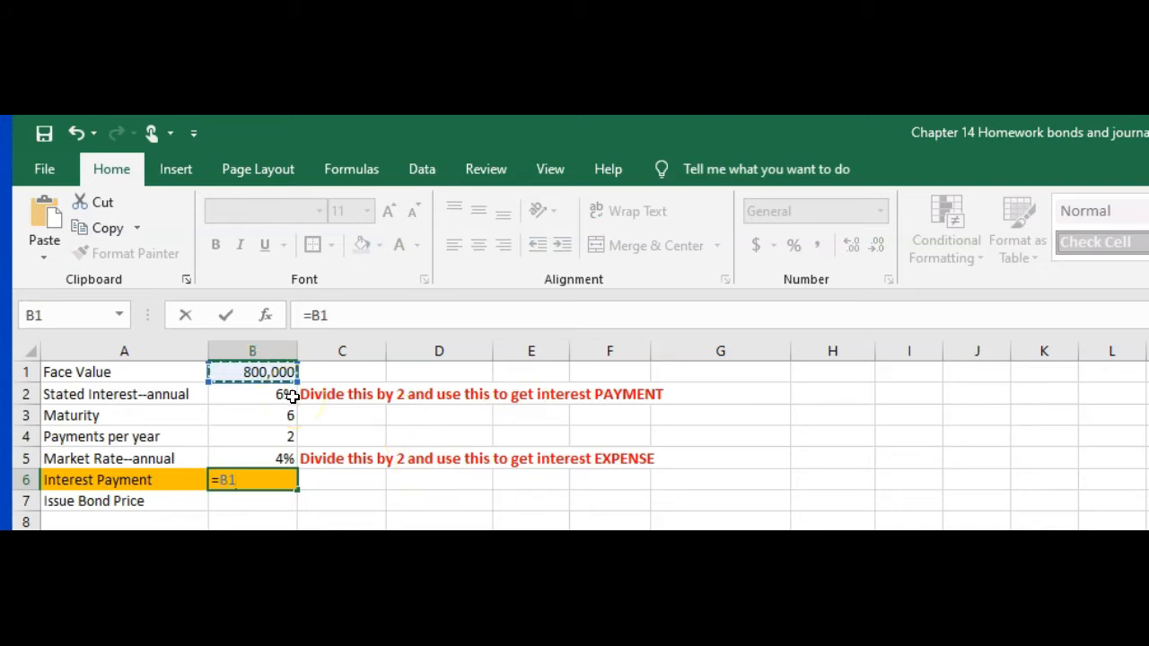
type("*")
left_click(278, 394)
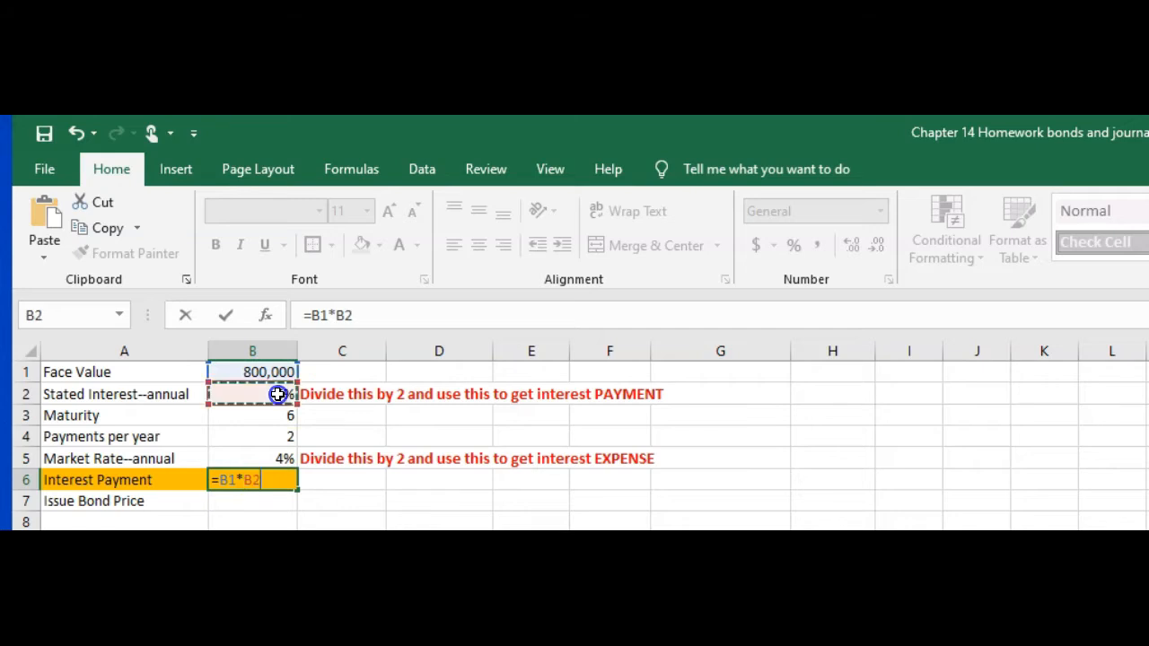
type("/2")
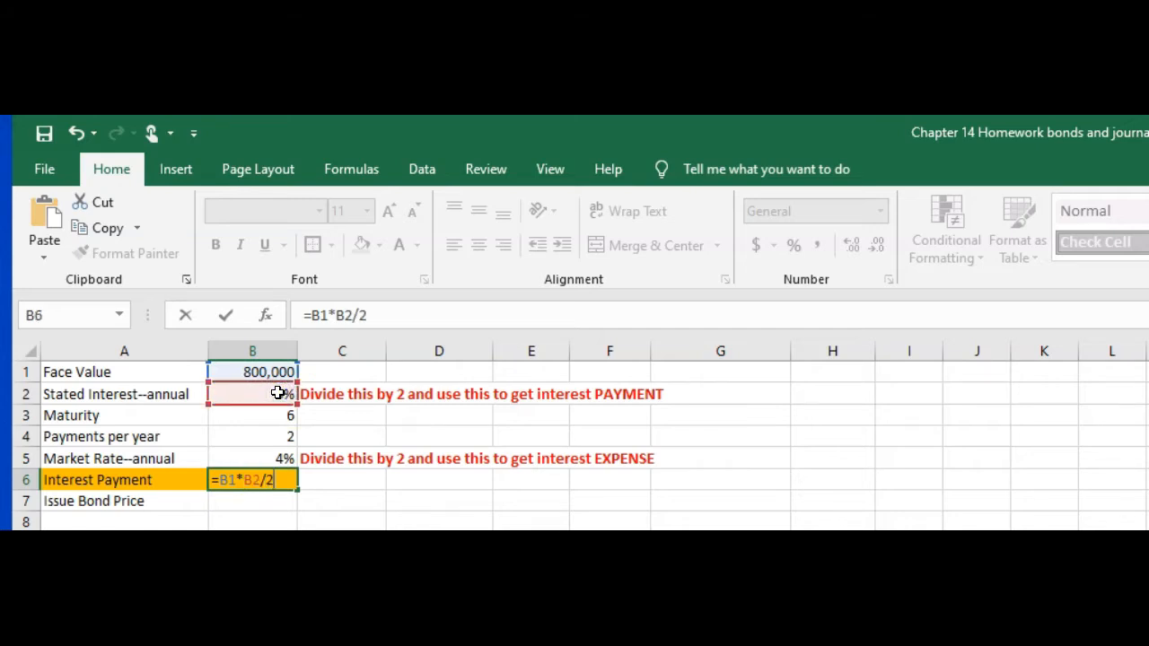
key("Return")
Step: Insert the PV function in B7 for the issue bond price and set its Rate argument to B5/2
left_click(244, 503)
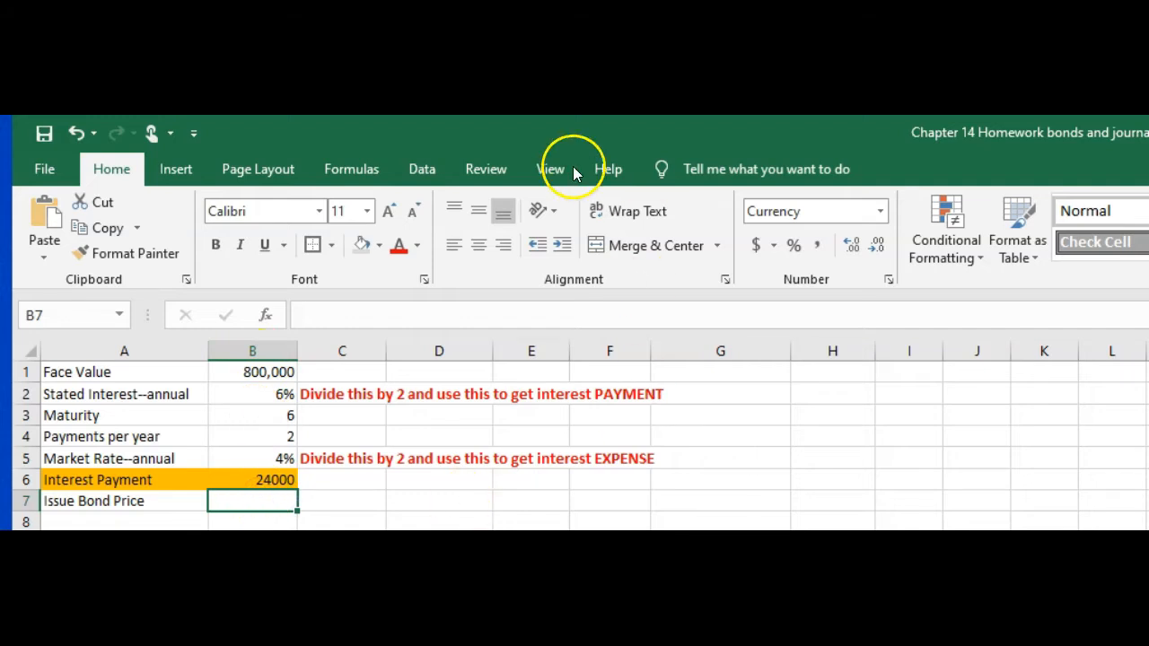
left_click(354, 172)
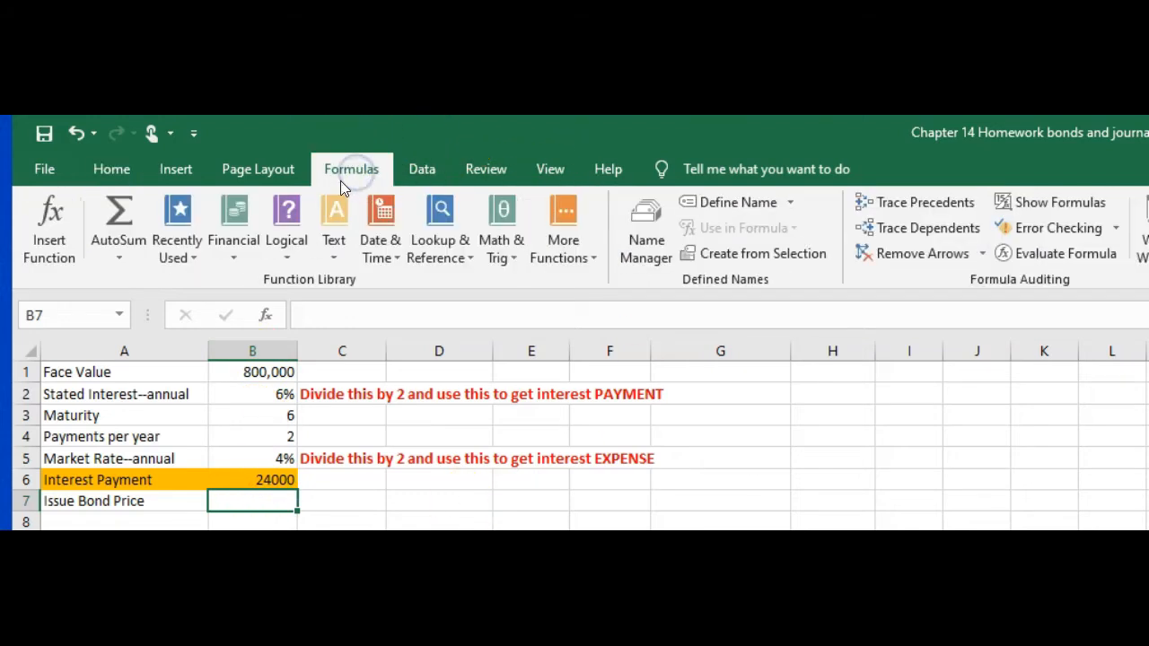
left_click(176, 229)
left_click(191, 278)
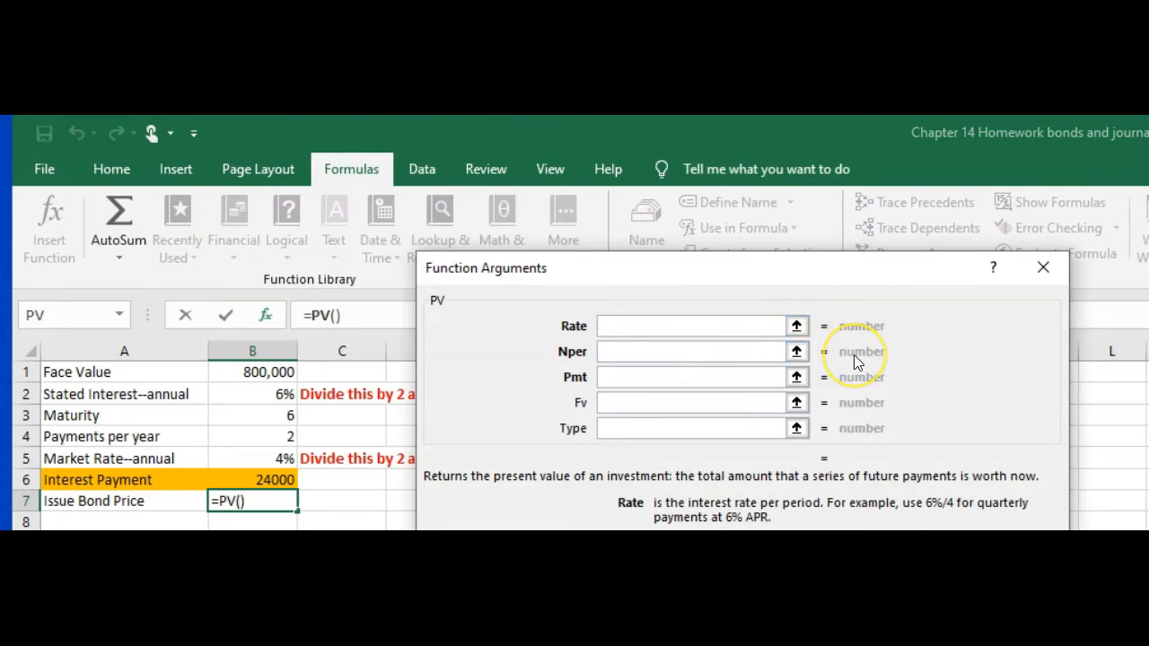
type("=")
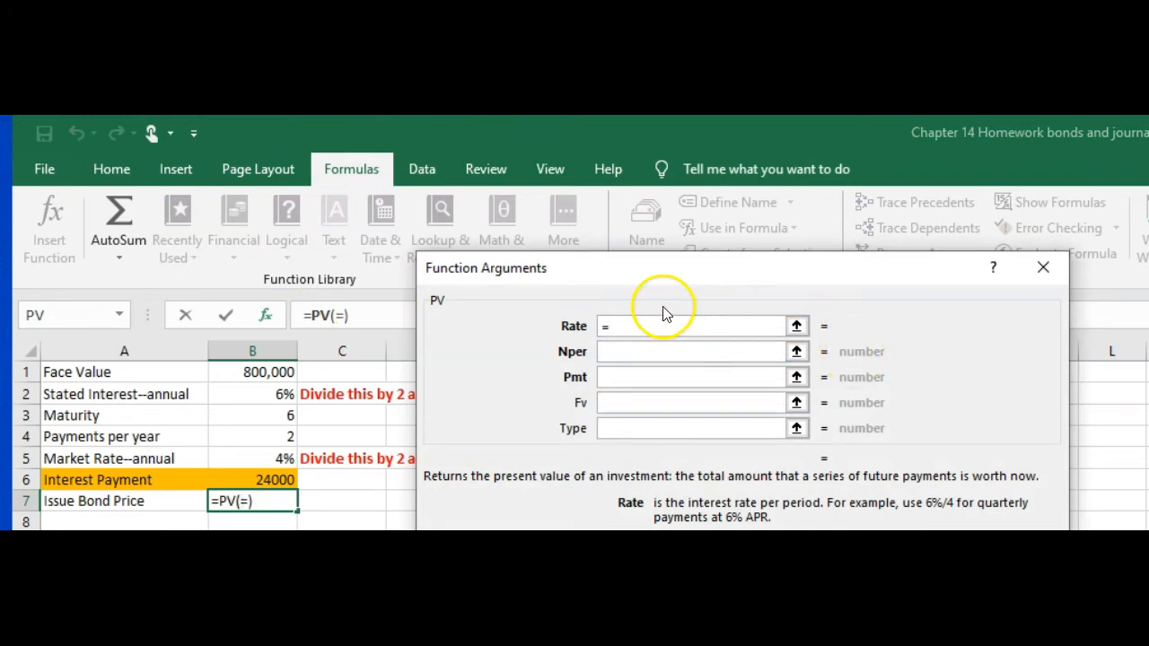
left_click(276, 459)
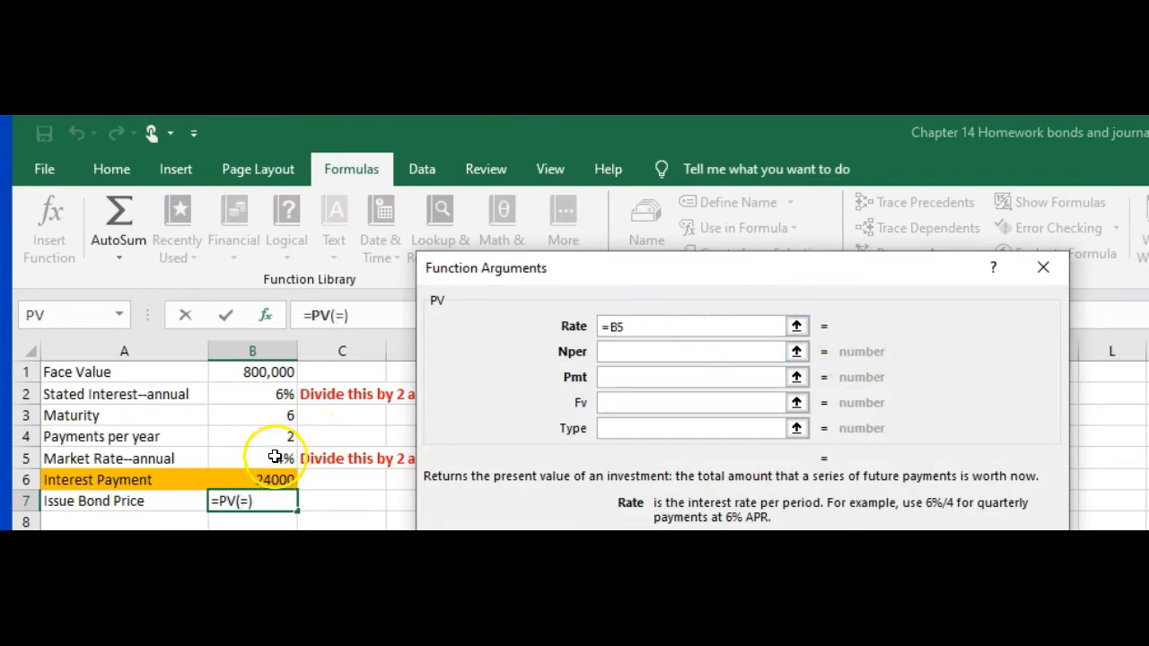
type("/2")
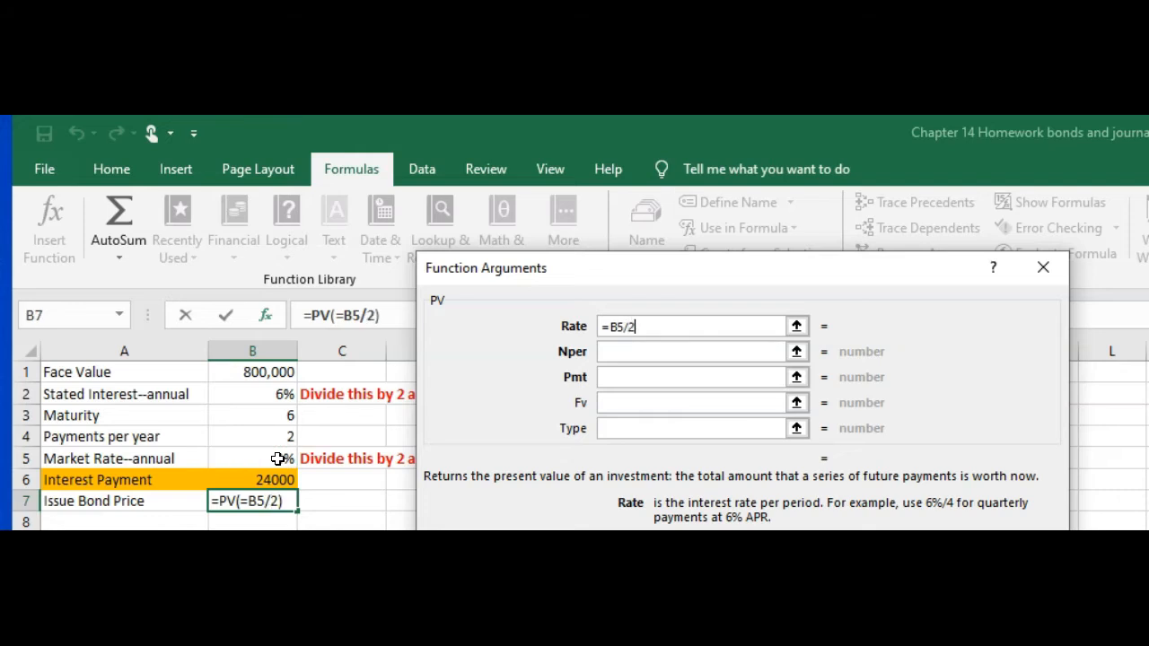
Step: Set the PV function's Nper argument to maturity times payments per year, B3*B4
left_click(631, 352)
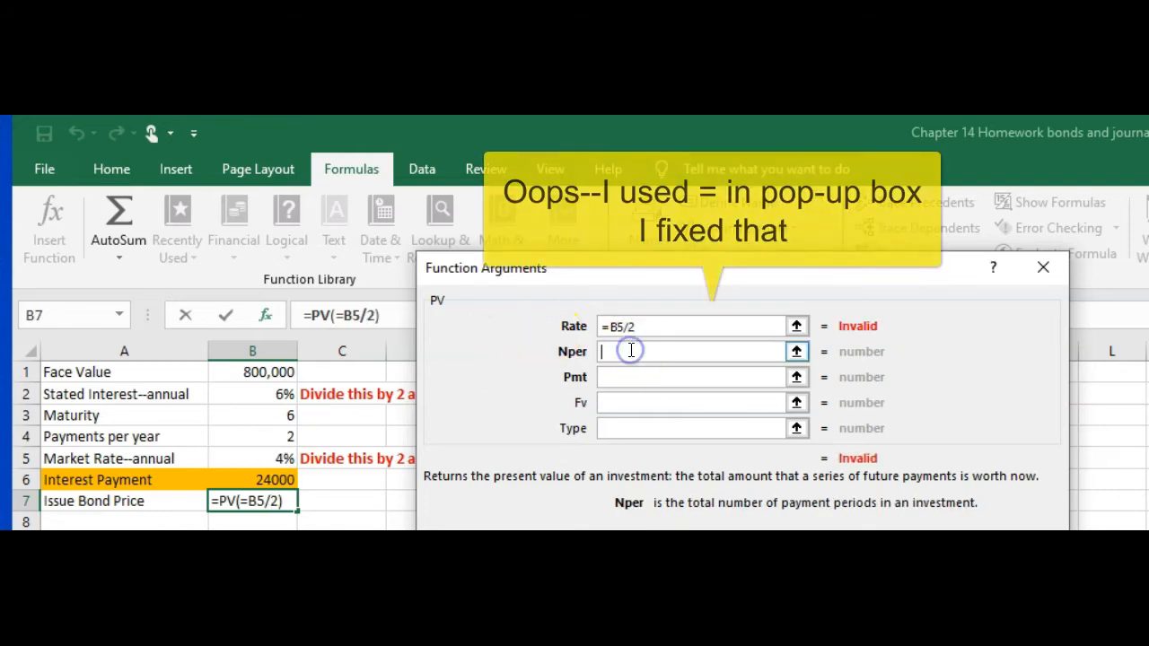
type("=")
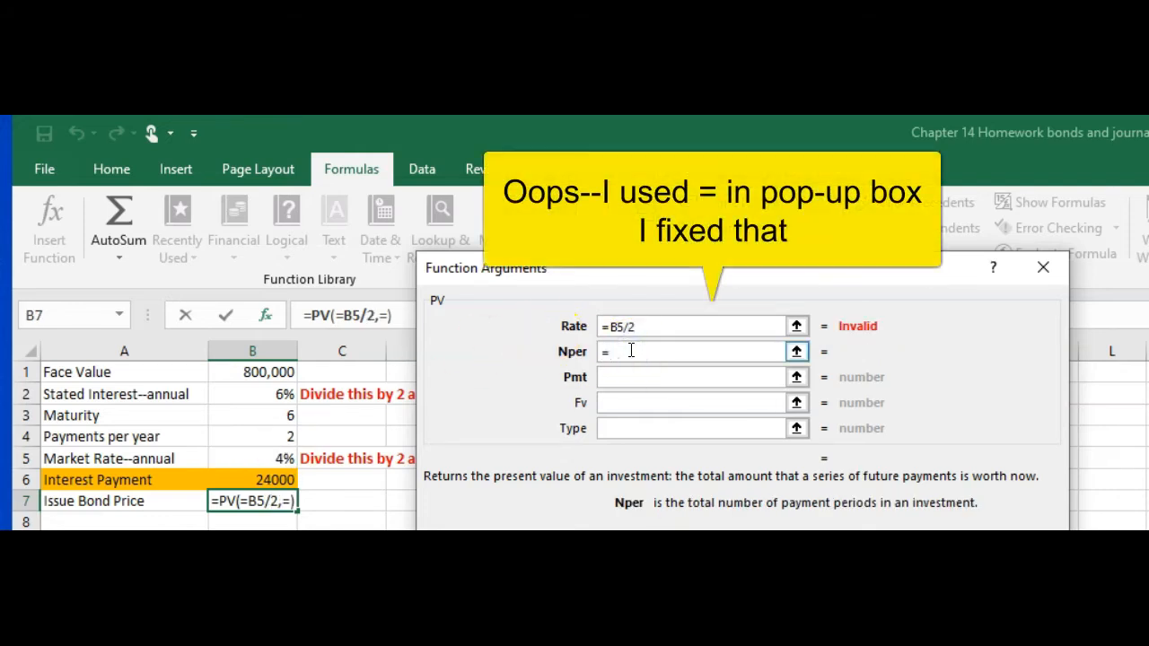
left_click(280, 417)
type("*")
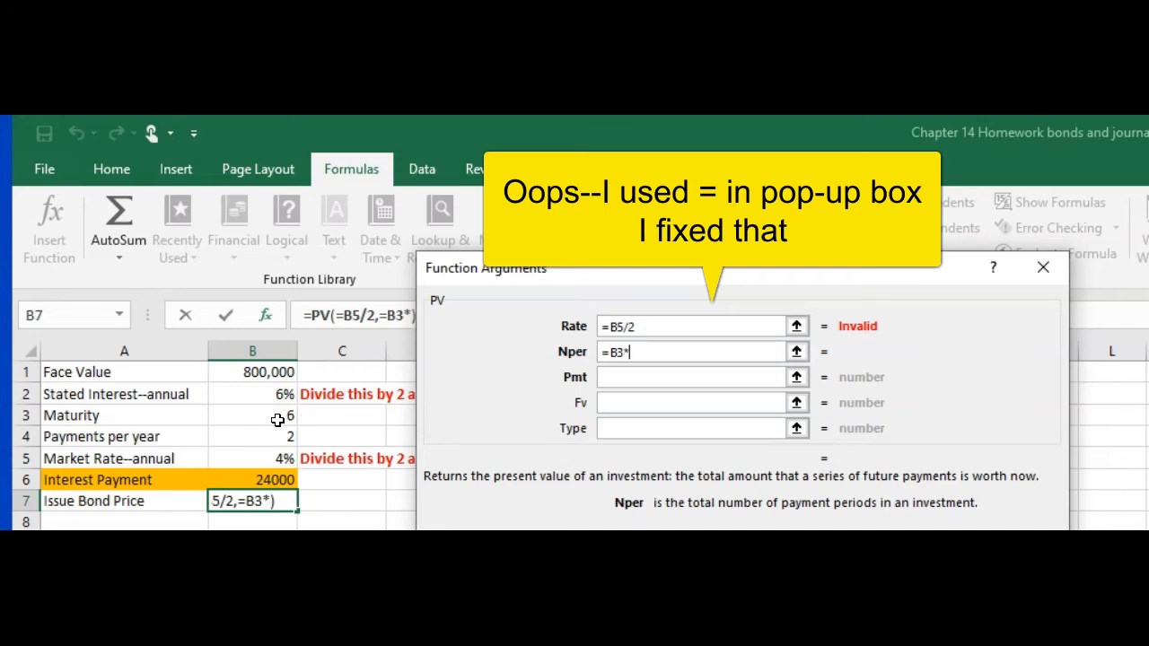
left_click(262, 439)
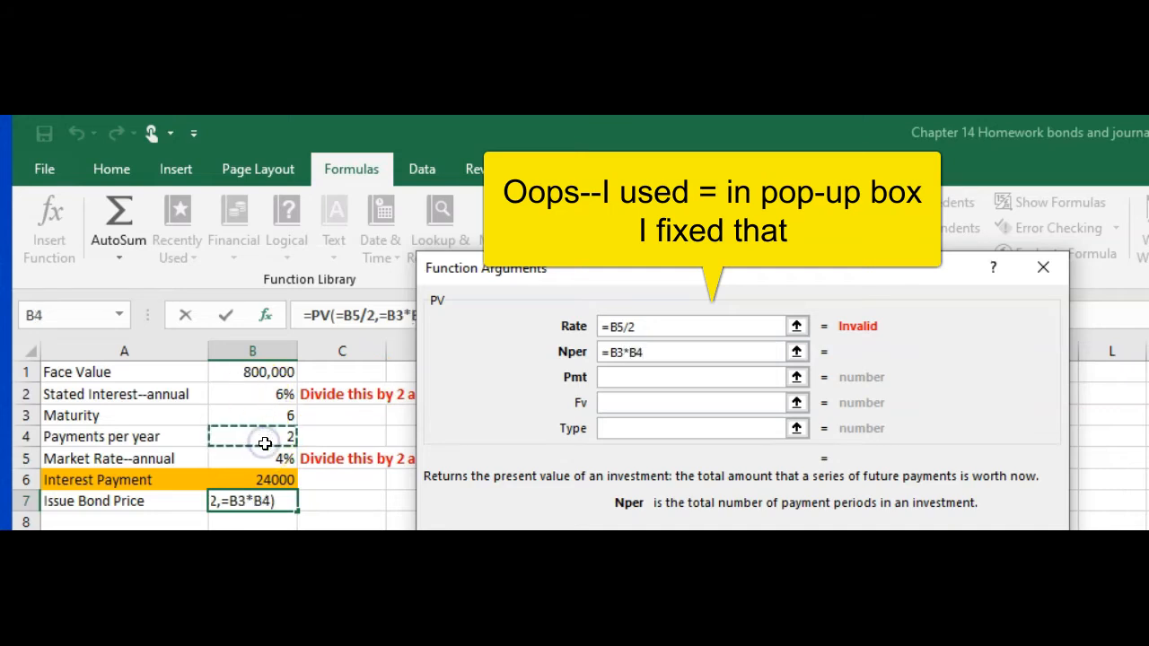
key("Return")
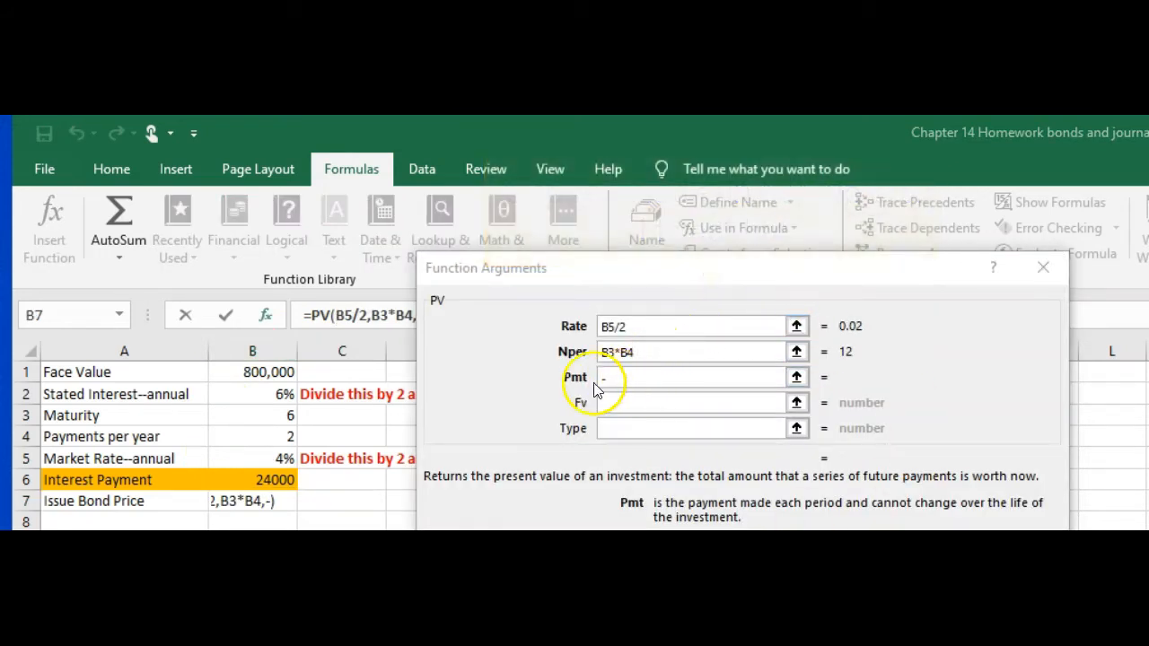
Step: Complete the PV function with -B6 as Pmt and -B1 as Fv, and enter it in B7
left_click(261, 477)
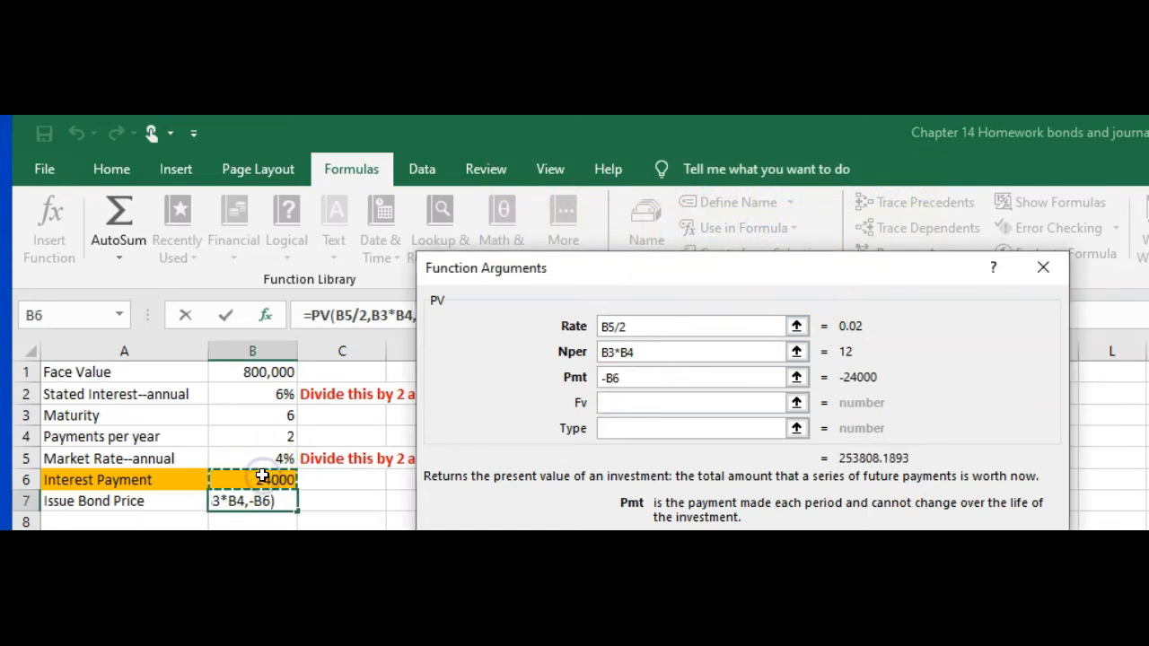
left_click(618, 402)
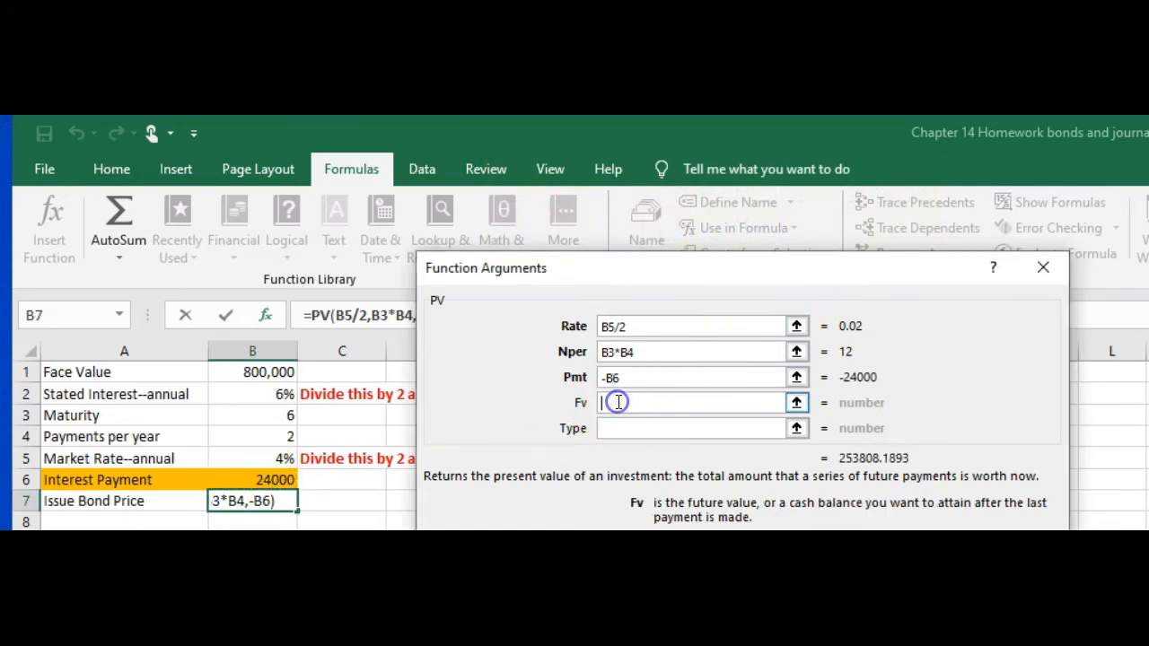
type("-")
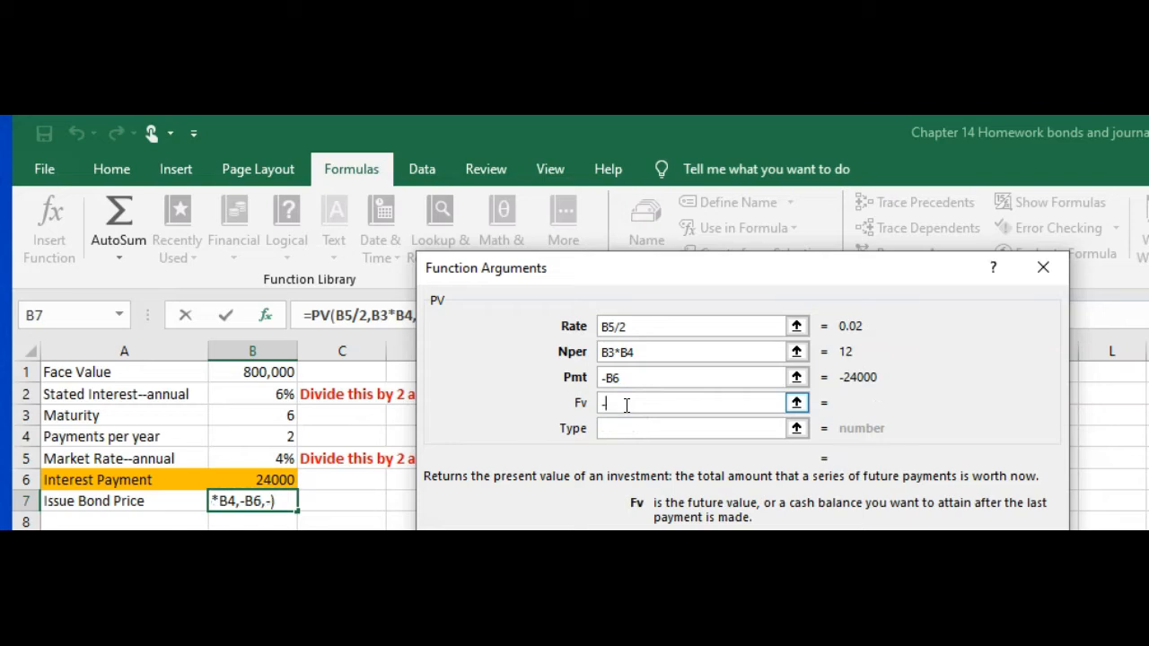
left_click(260, 372)
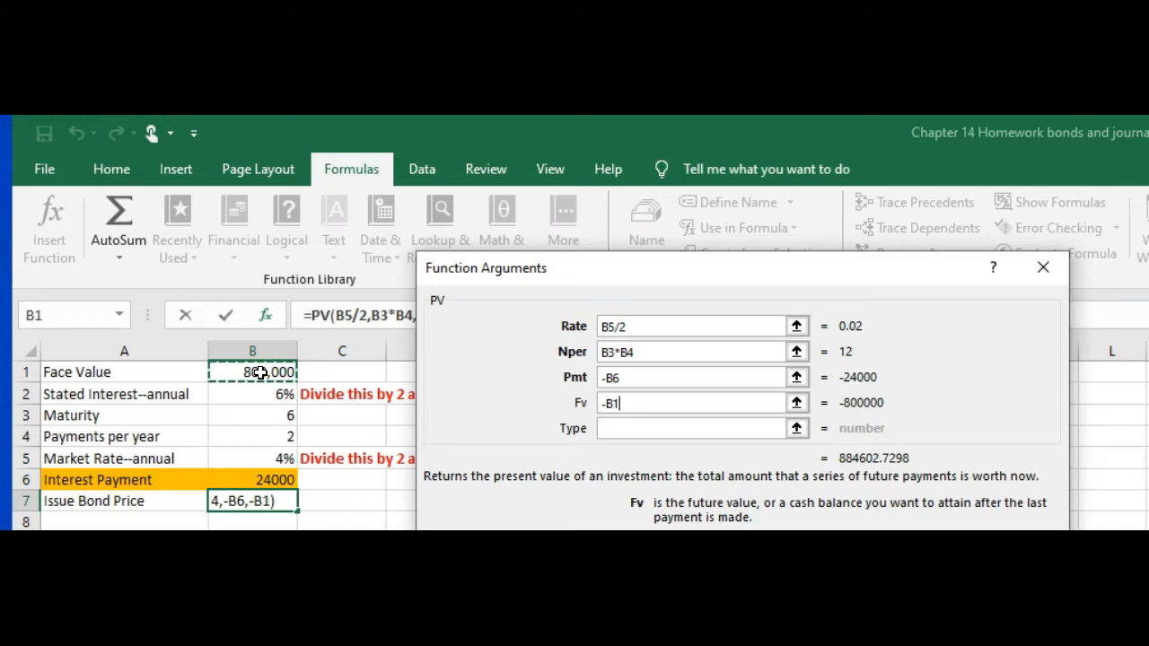
key("Return")
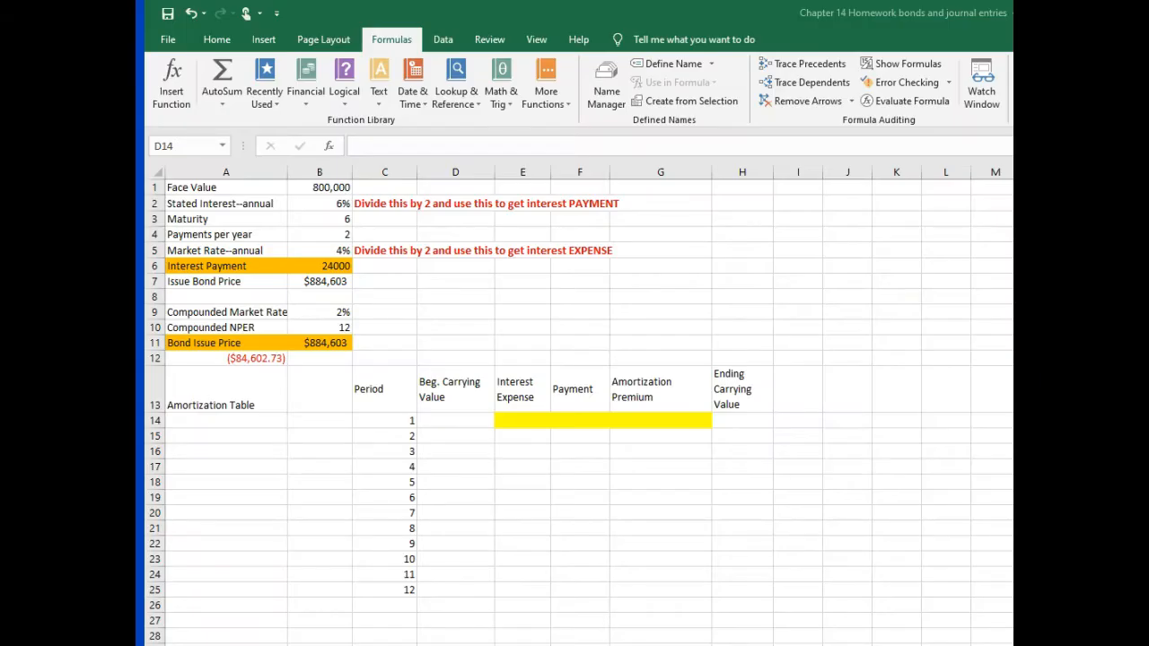
Step: Fill the period 1 beginning carrying value in D14 with an absolute reference to the issue bond price, =$B$7
left_click(449, 422)
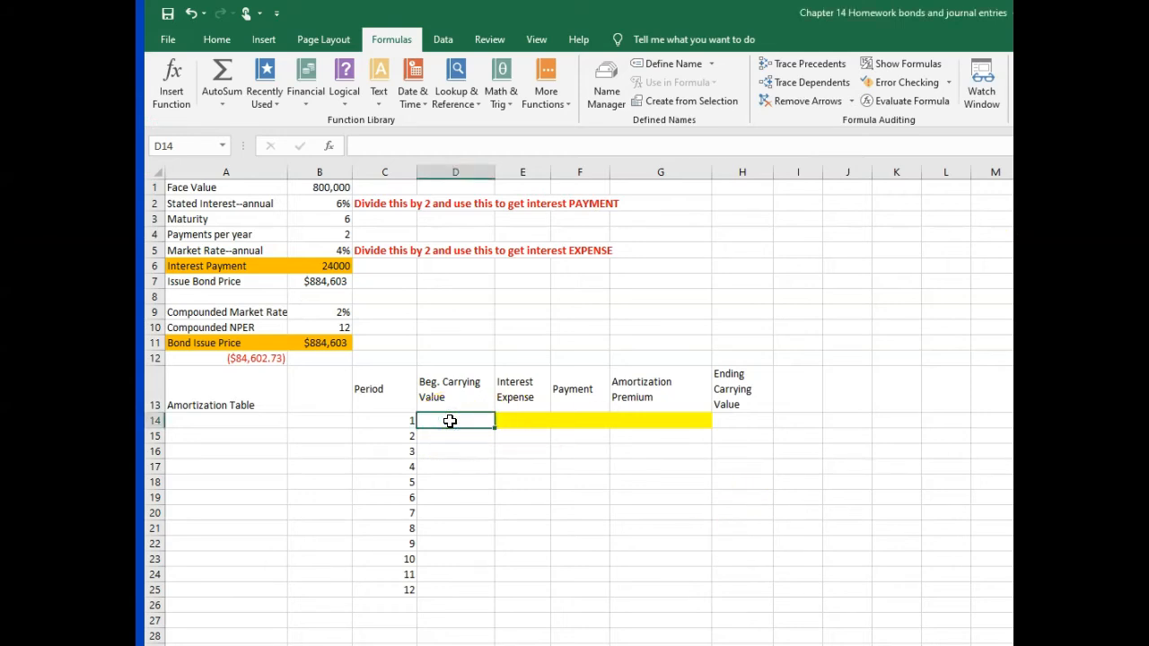
type("=")
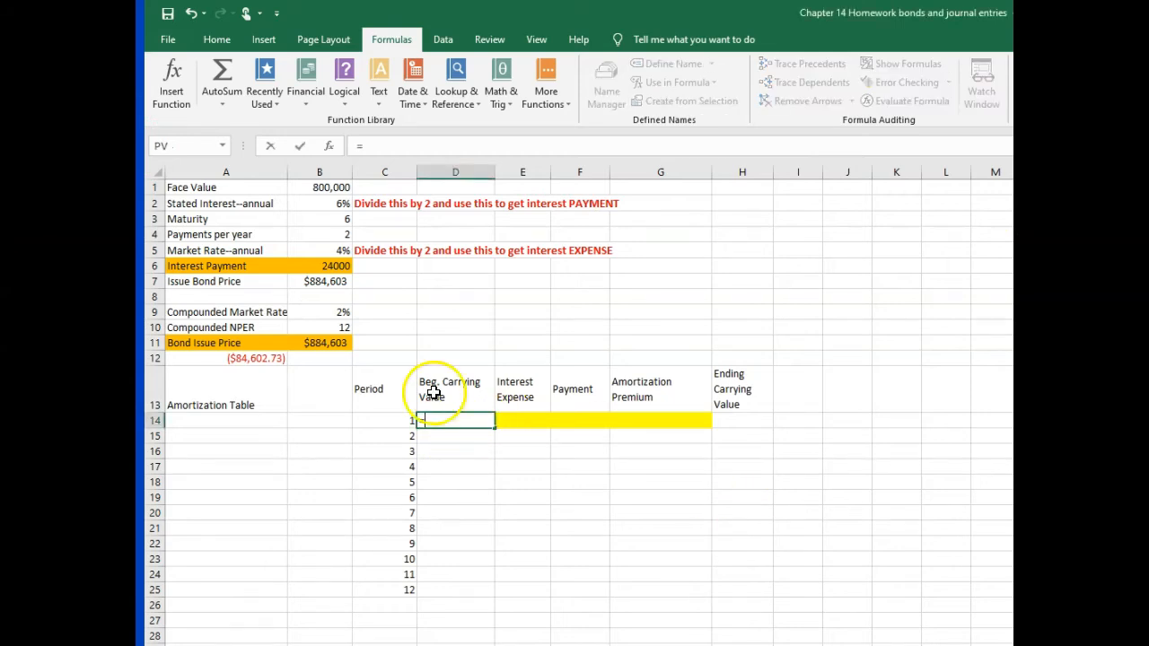
left_click(303, 282)
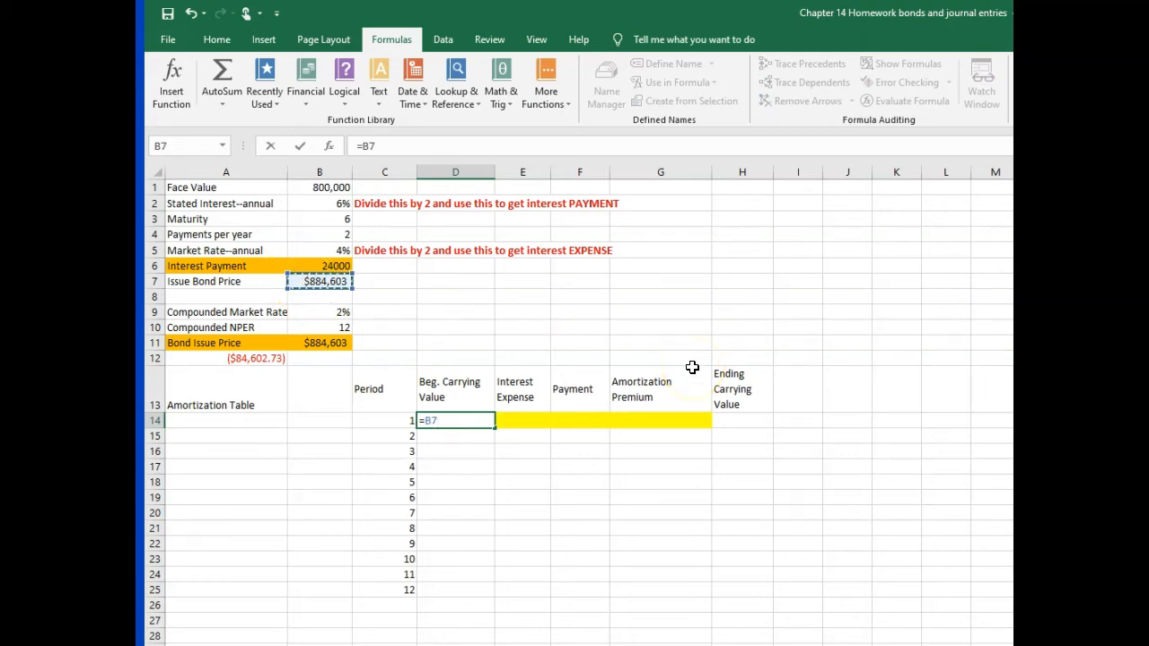
key("F4")
key("Return")
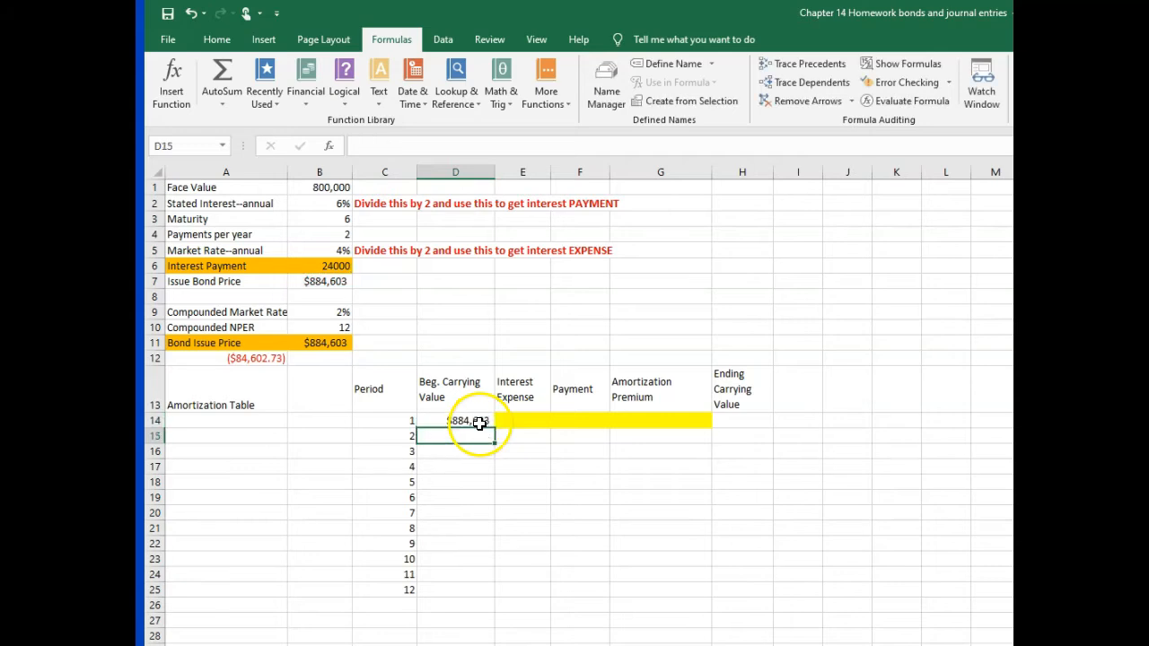
Step: Calculate the period 1 interest expense in E14 with =D14*$B$5/2, keeping the market rate reference absolute
left_click(519, 419)
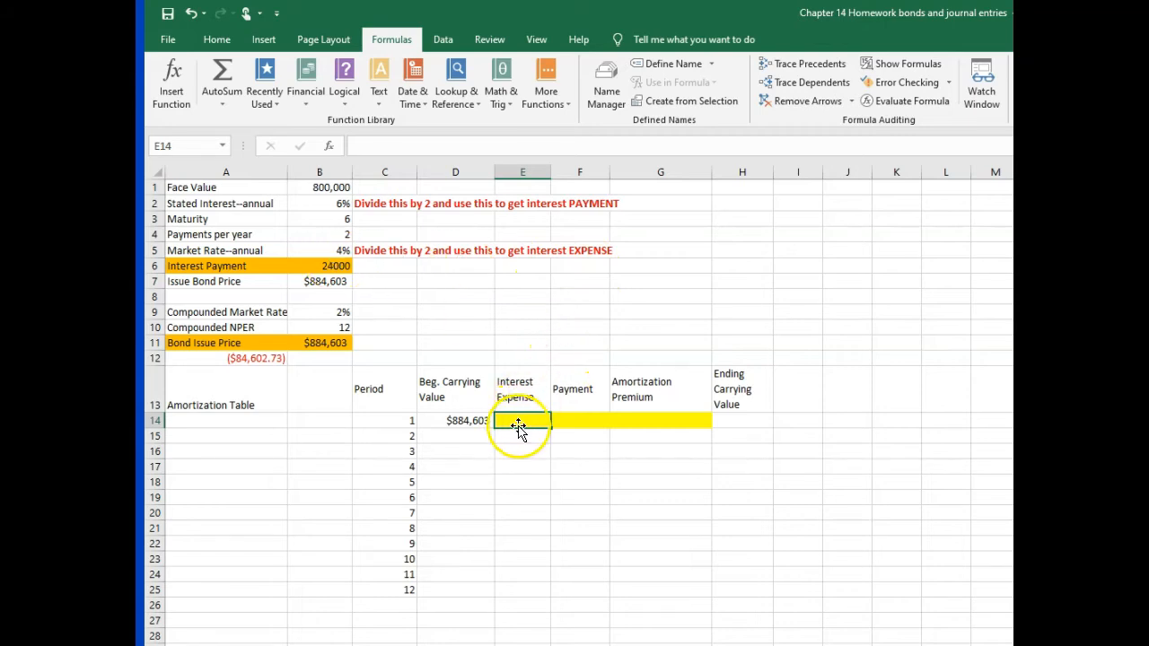
type("=")
left_click(467, 420)
type("*")
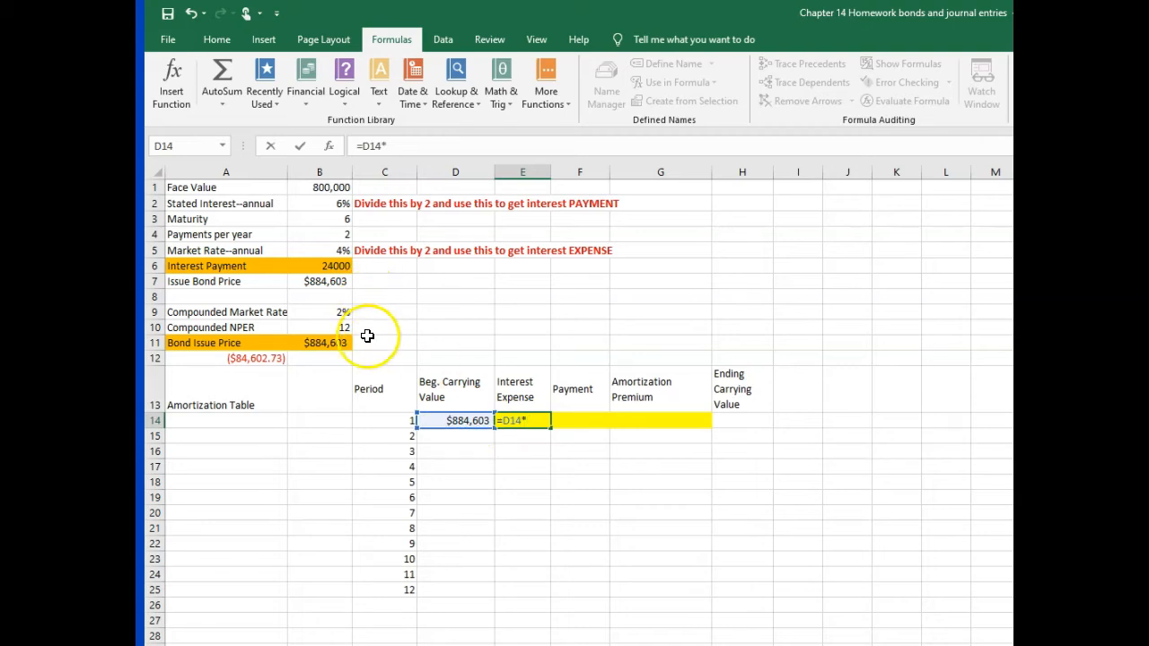
left_click(335, 252)
type("/2")
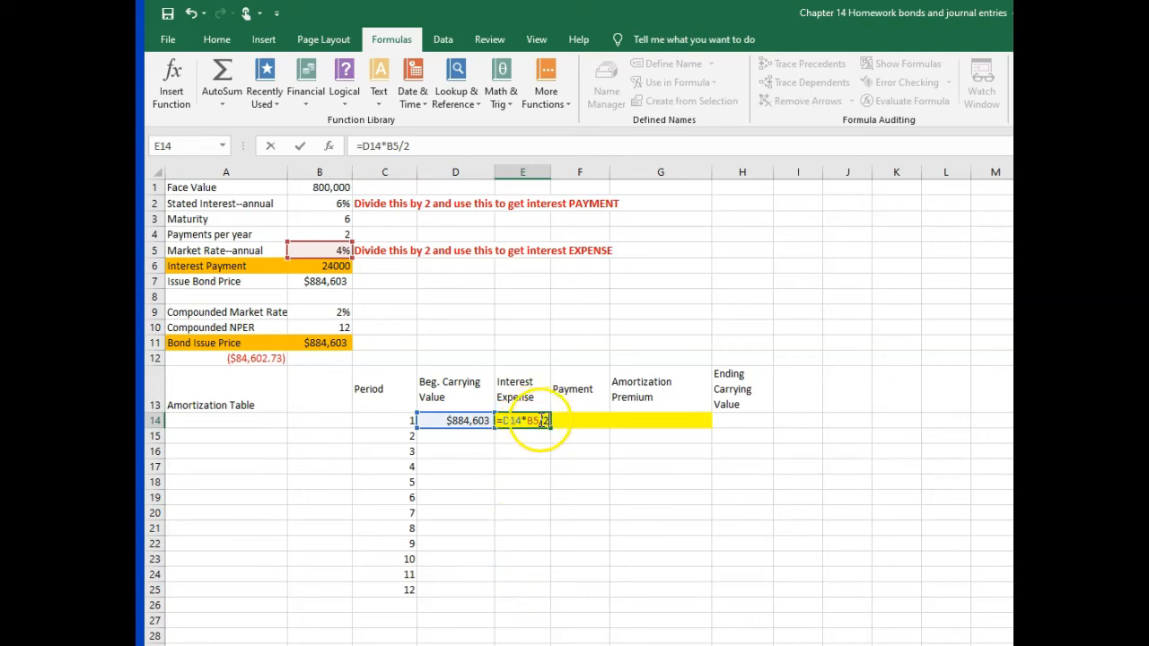
left_click_drag(530, 420, 548, 420)
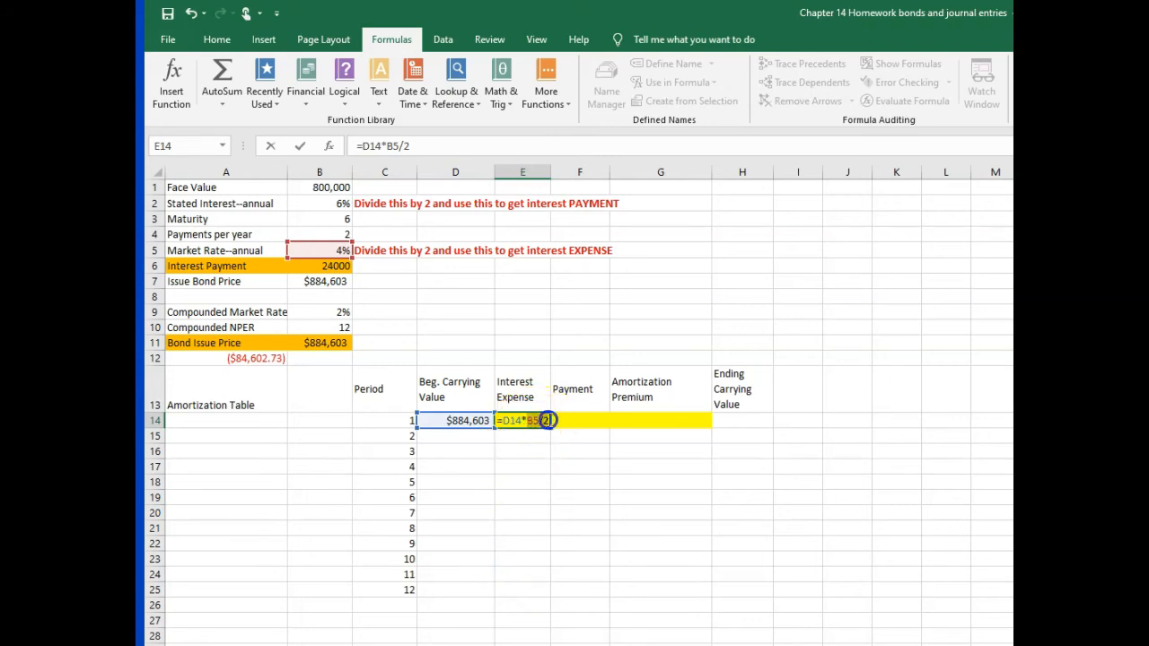
key("F4")
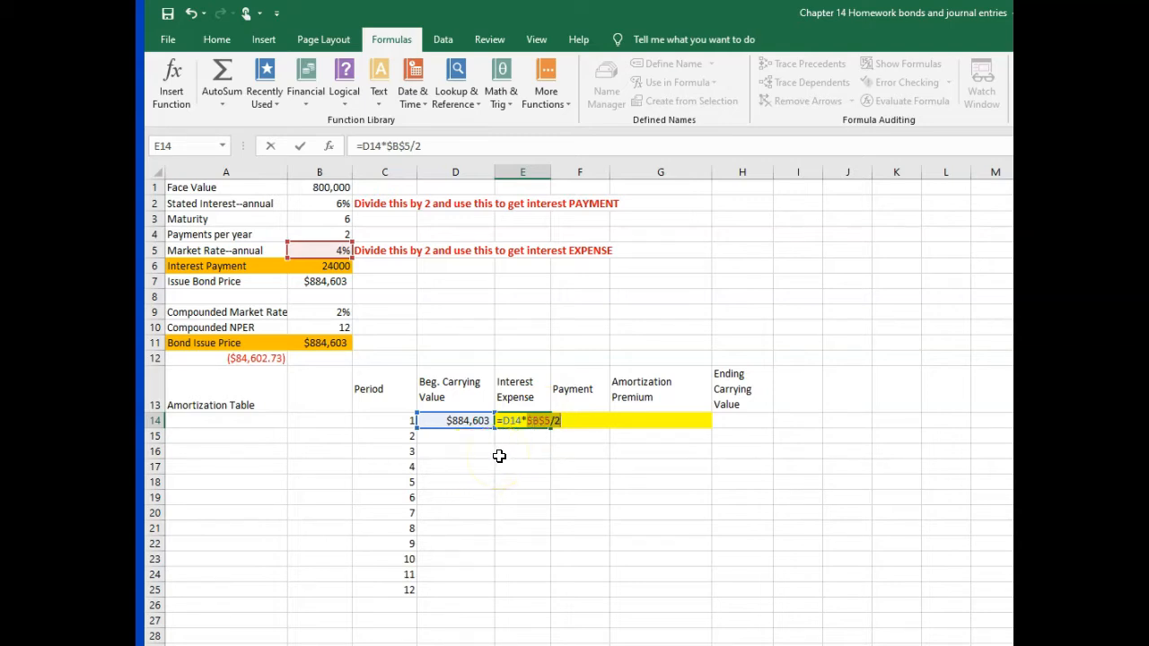
key("Return")
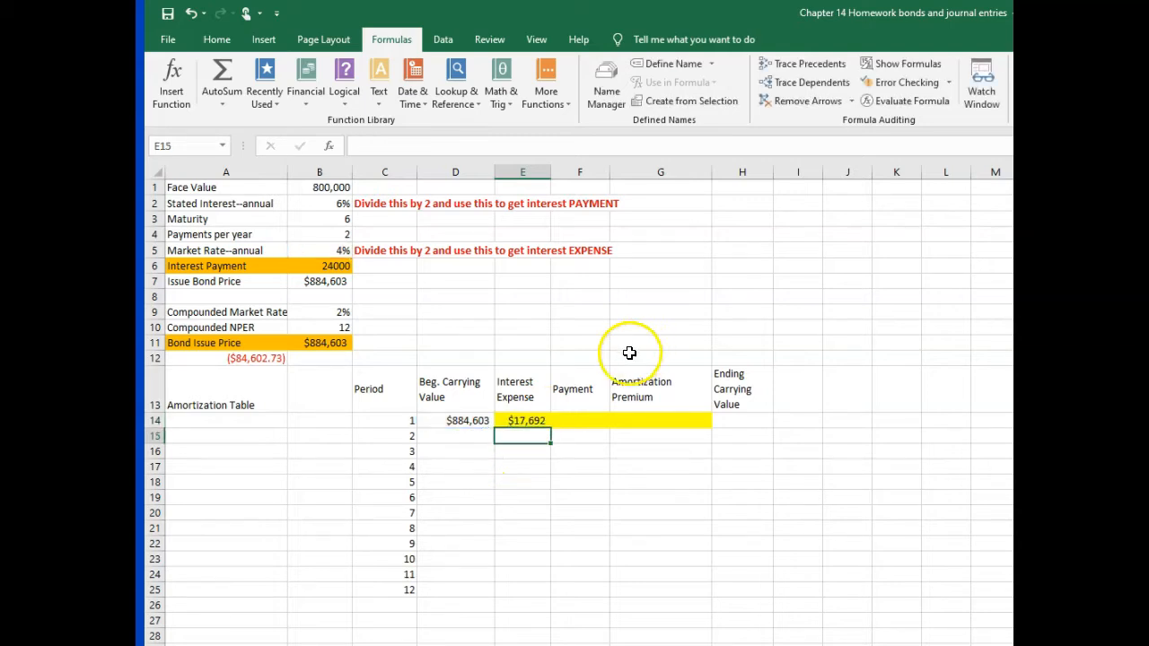
Step: Fill the period 1 payment in F14 with an absolute reference to the interest payment, =$B$6
left_click(571, 423)
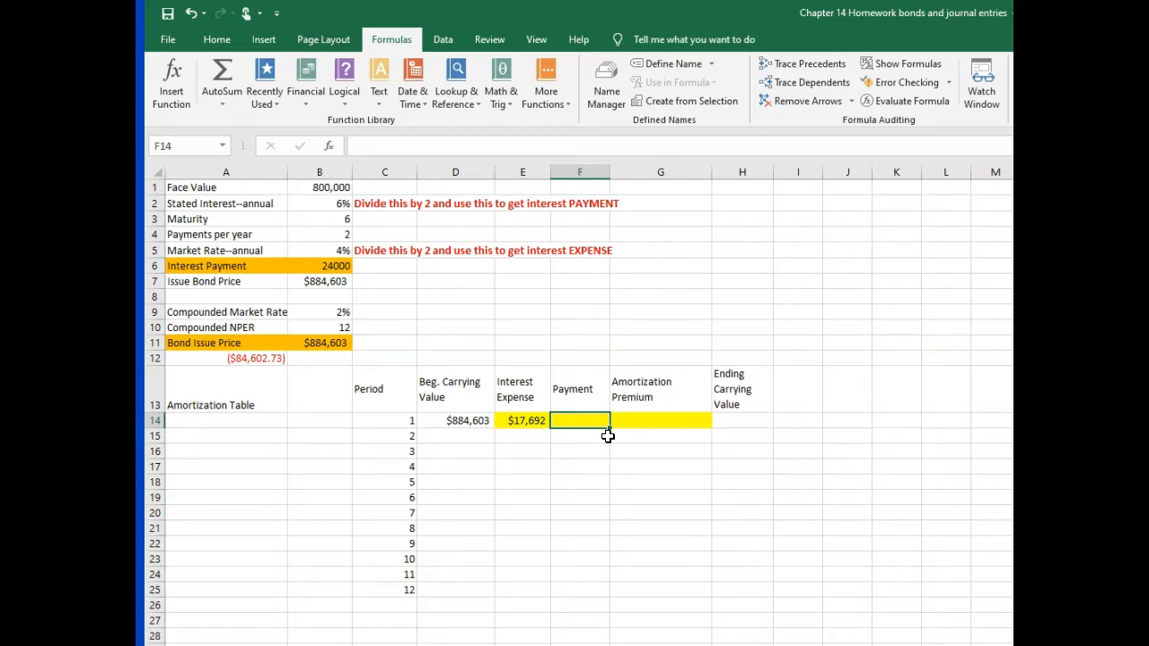
type("=")
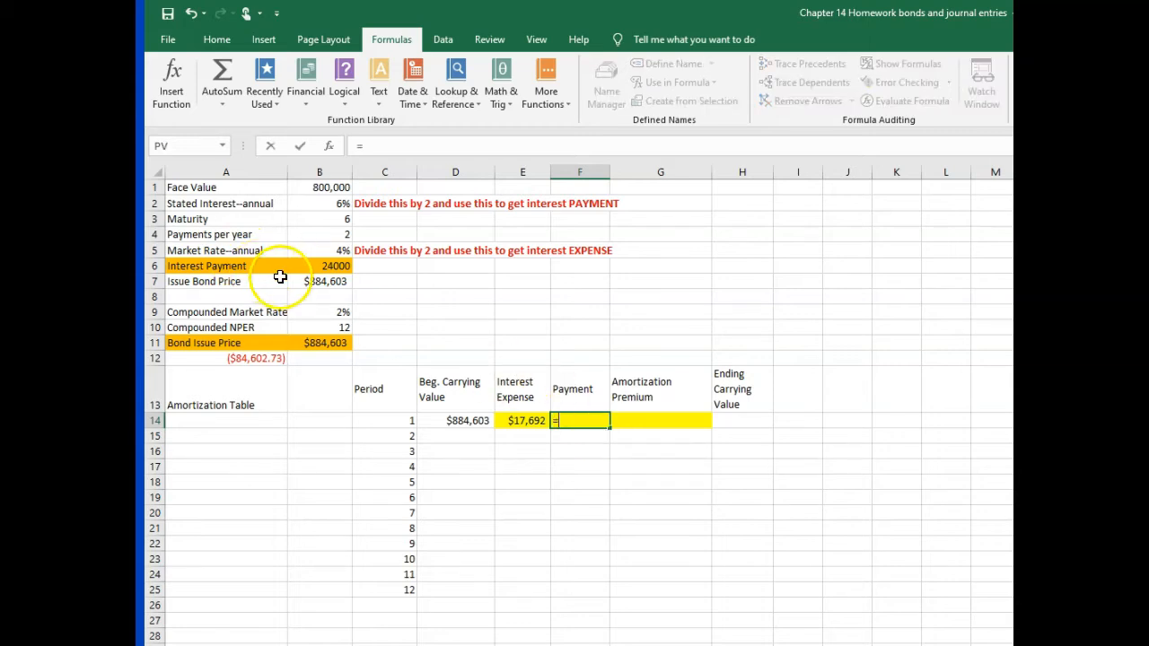
left_click(326, 264)
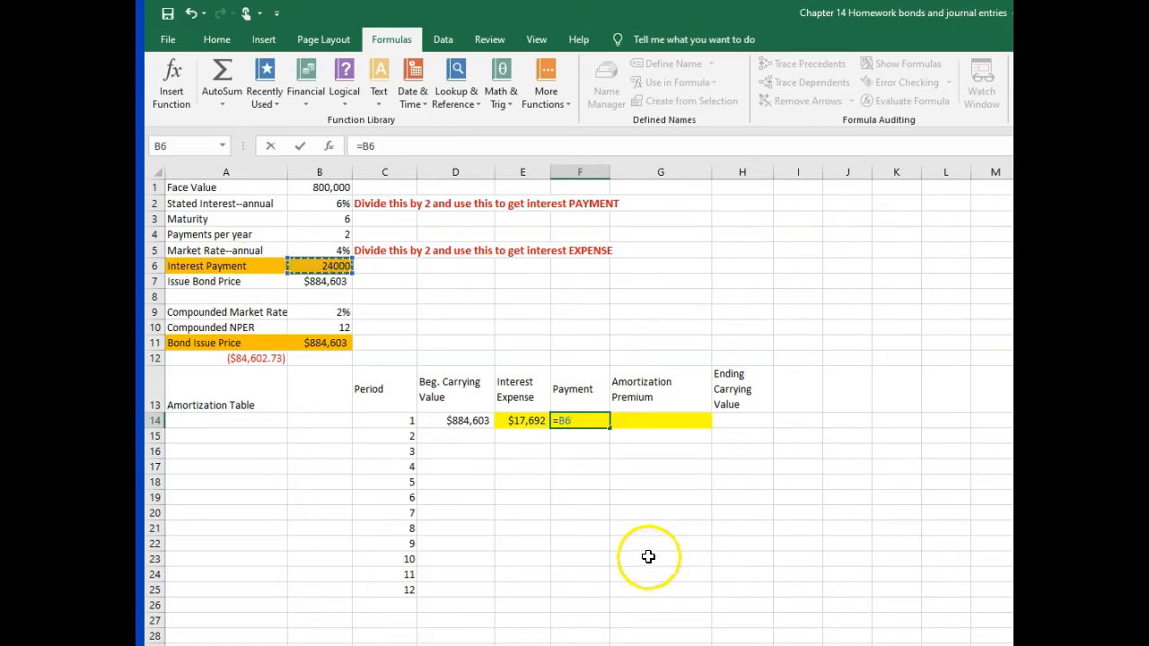
key("F4")
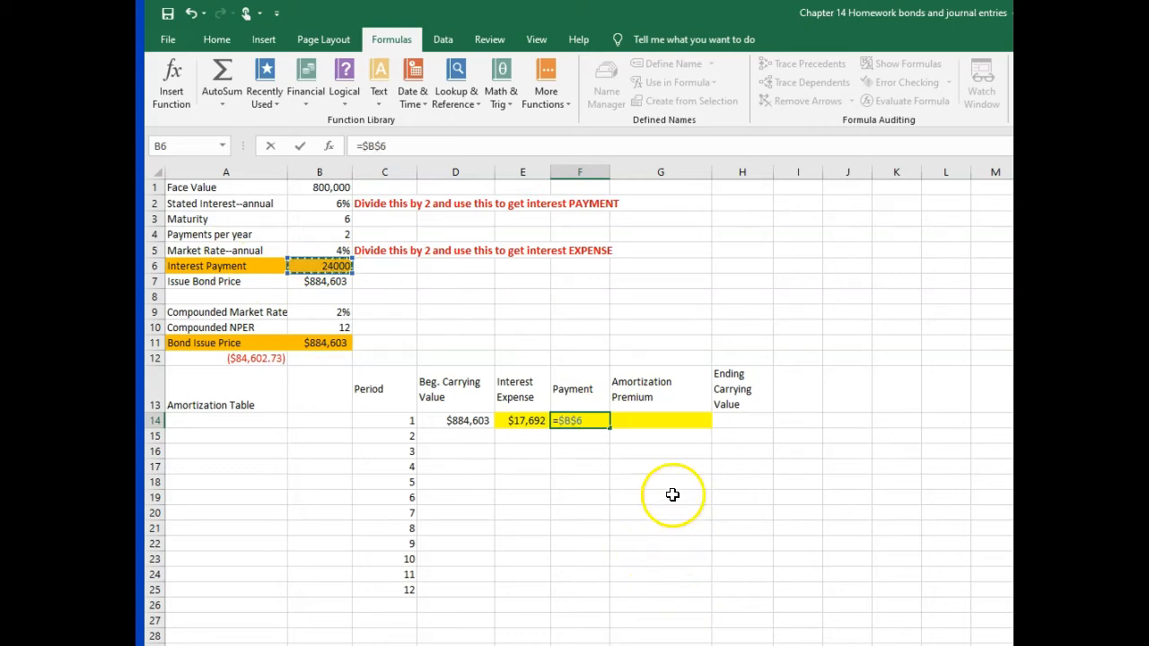
Step: Calculate the period 1 premium amortization in G14 as payment minus interest expense, =F14-E14
left_click(648, 429)
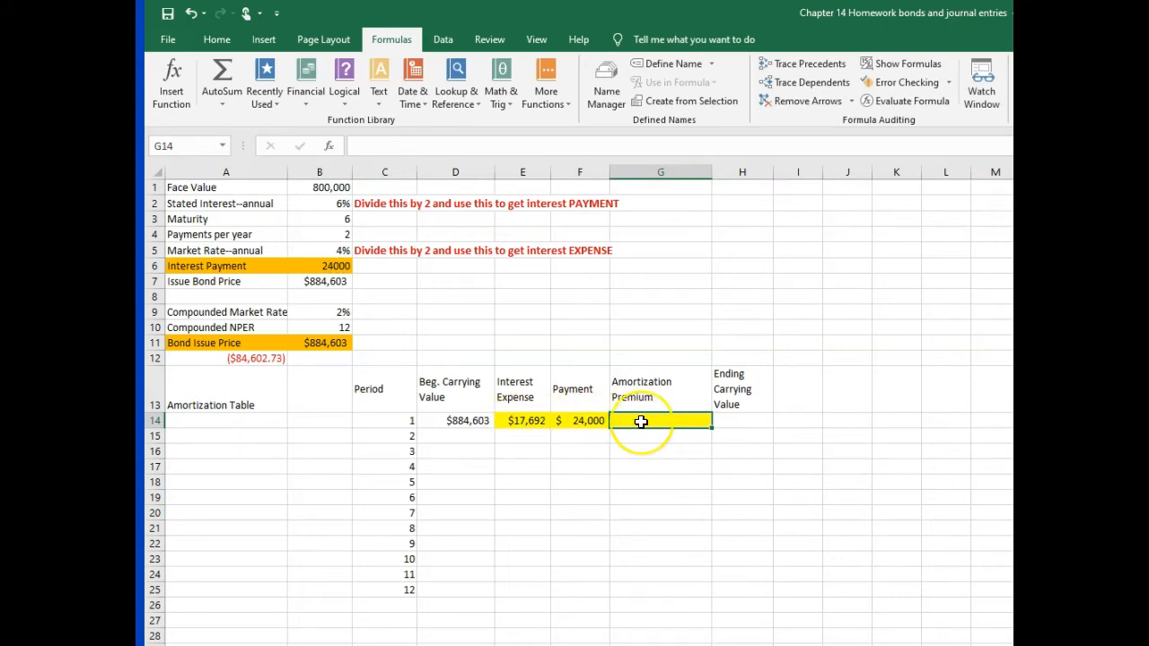
type("=")
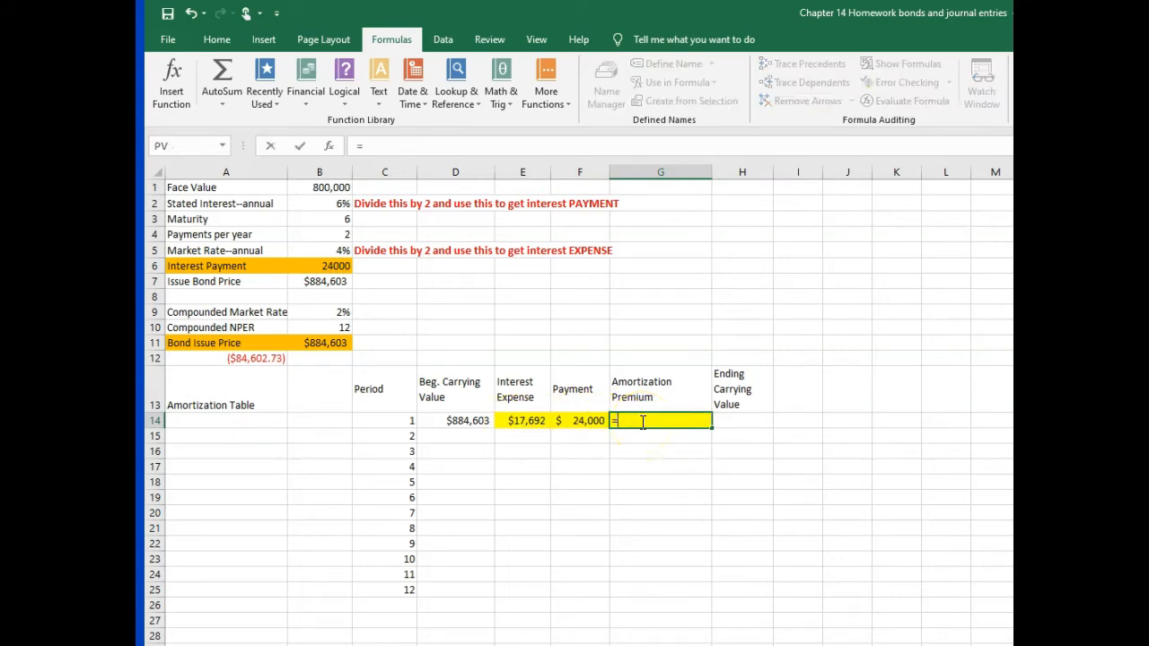
left_click(577, 420)
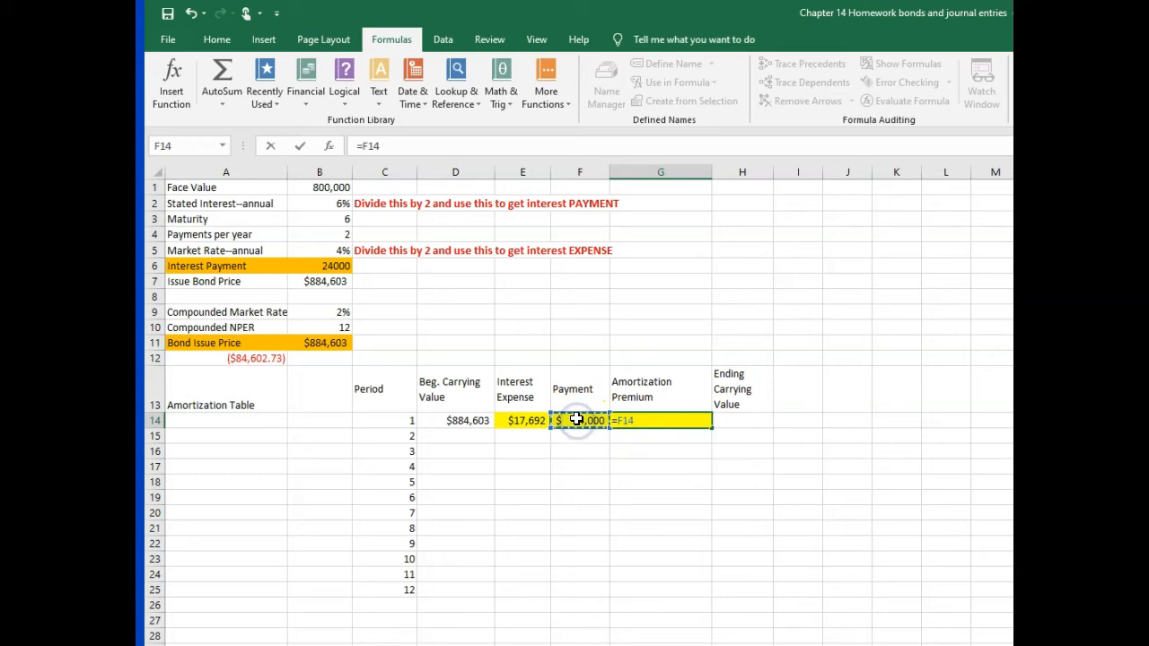
type("-")
left_click(524, 420)
key("Return")
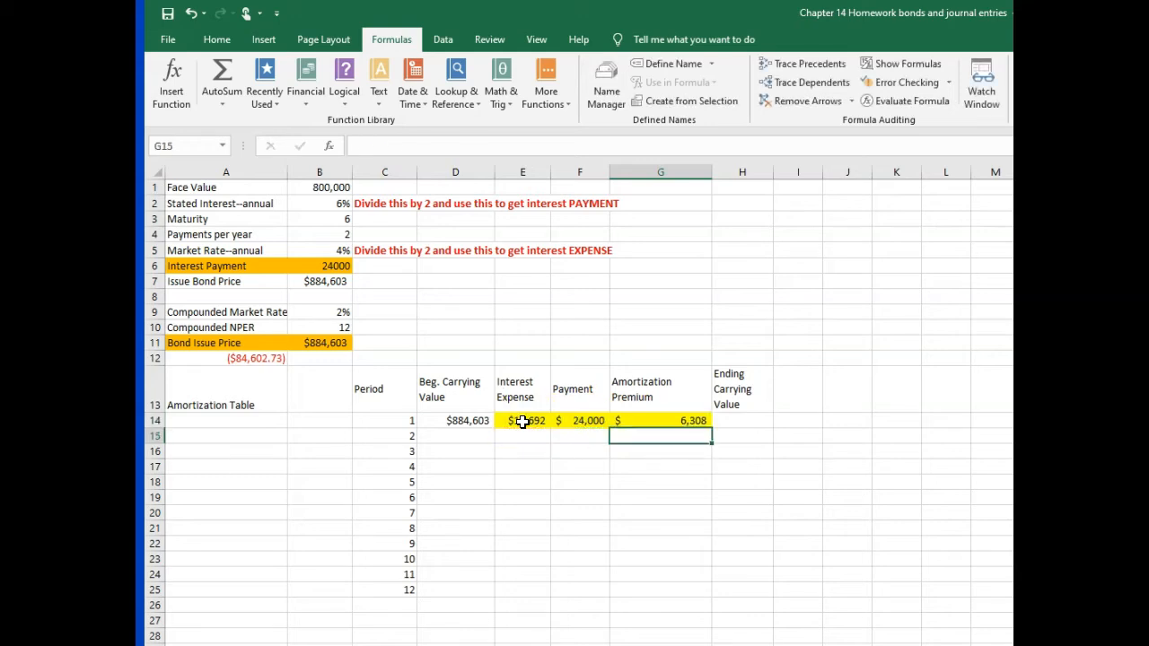
Step: Calculate the period 1 ending carrying value in H14 as beginning carrying value minus premium amortization, =D14-G14
left_click(726, 420)
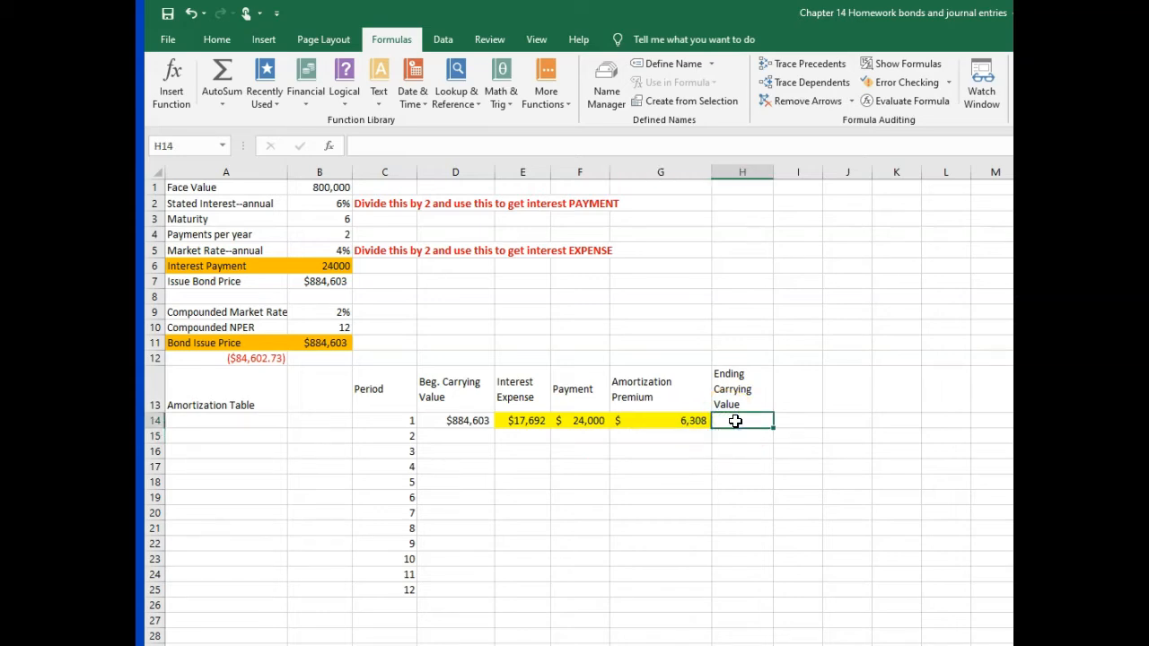
type("=")
left_click(453, 421)
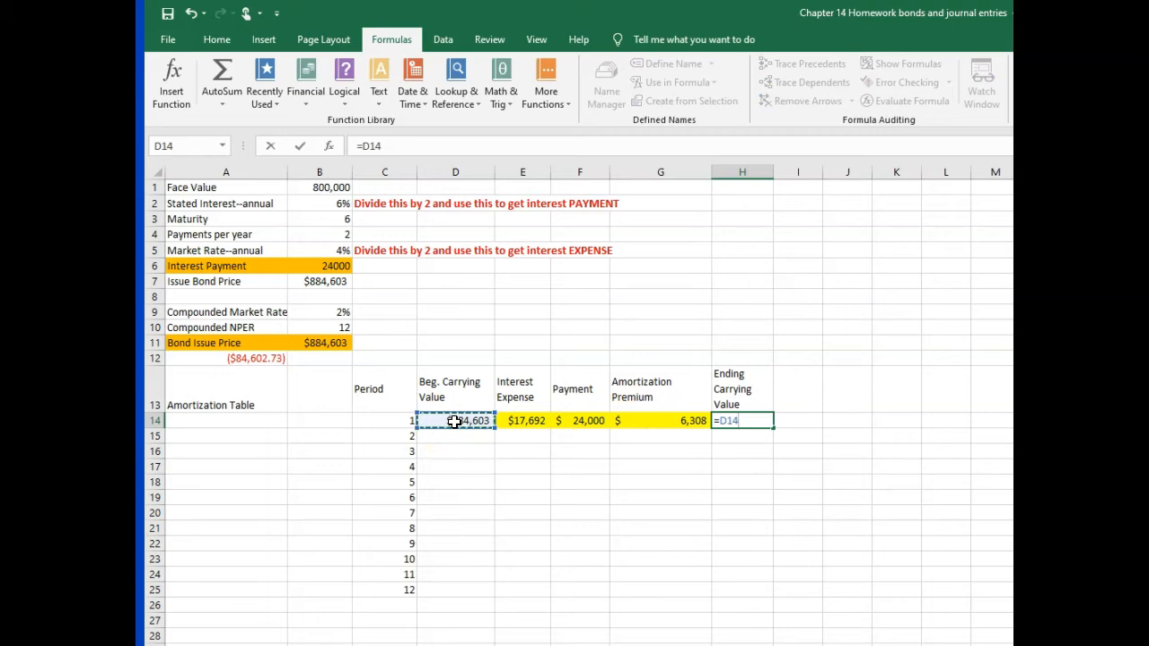
type("-")
left_click(670, 420)
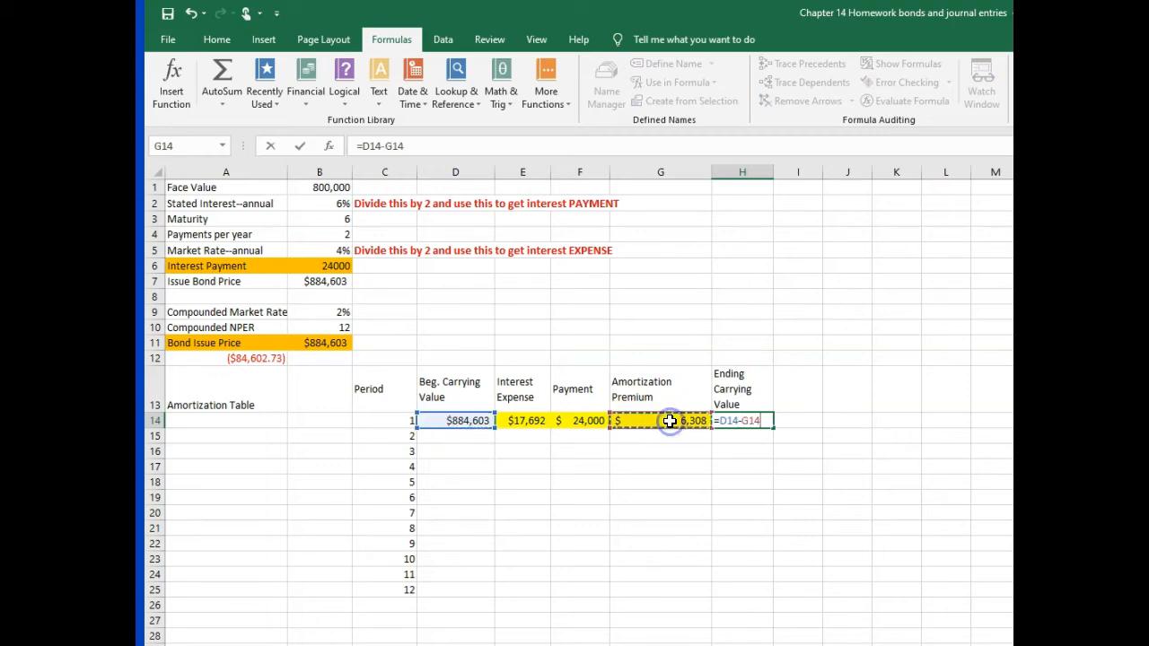
key("Return")
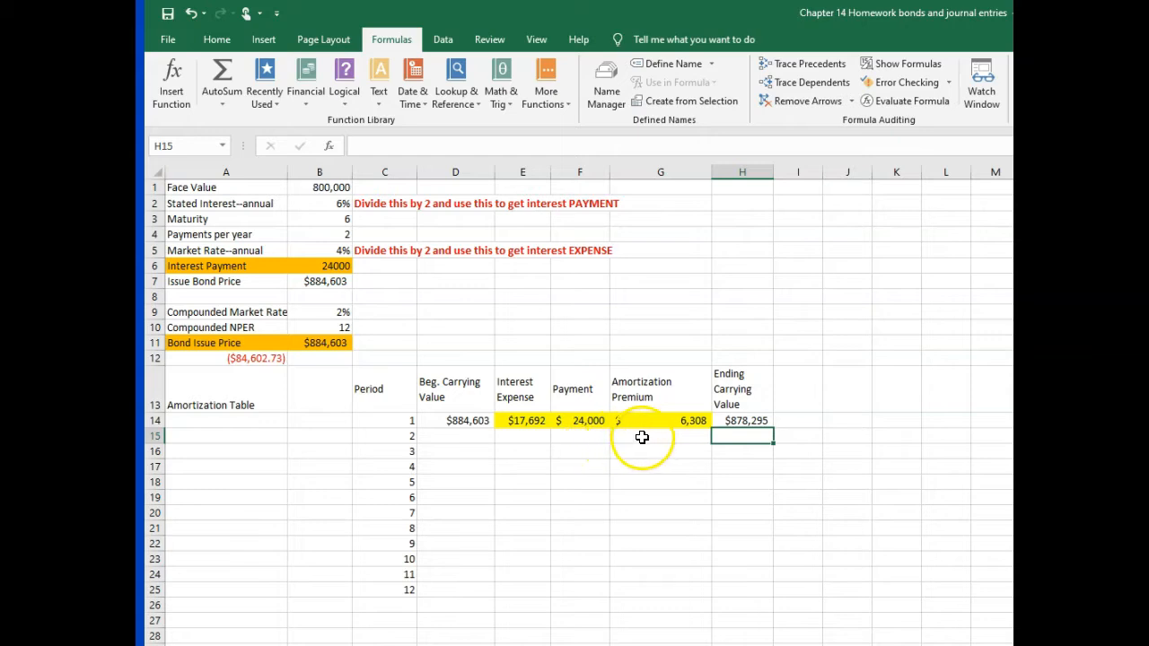
Step: Set the period 2 beginning carrying value in D15 to =H14 and fill it down through period 12 in D25
left_click(455, 435)
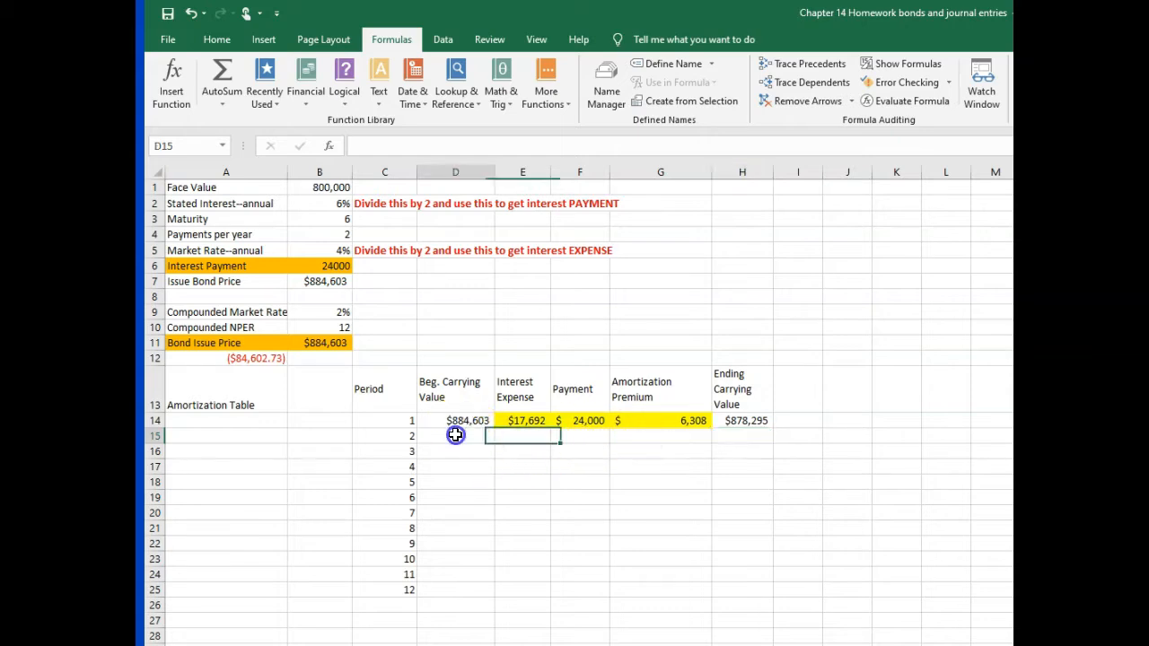
type("=")
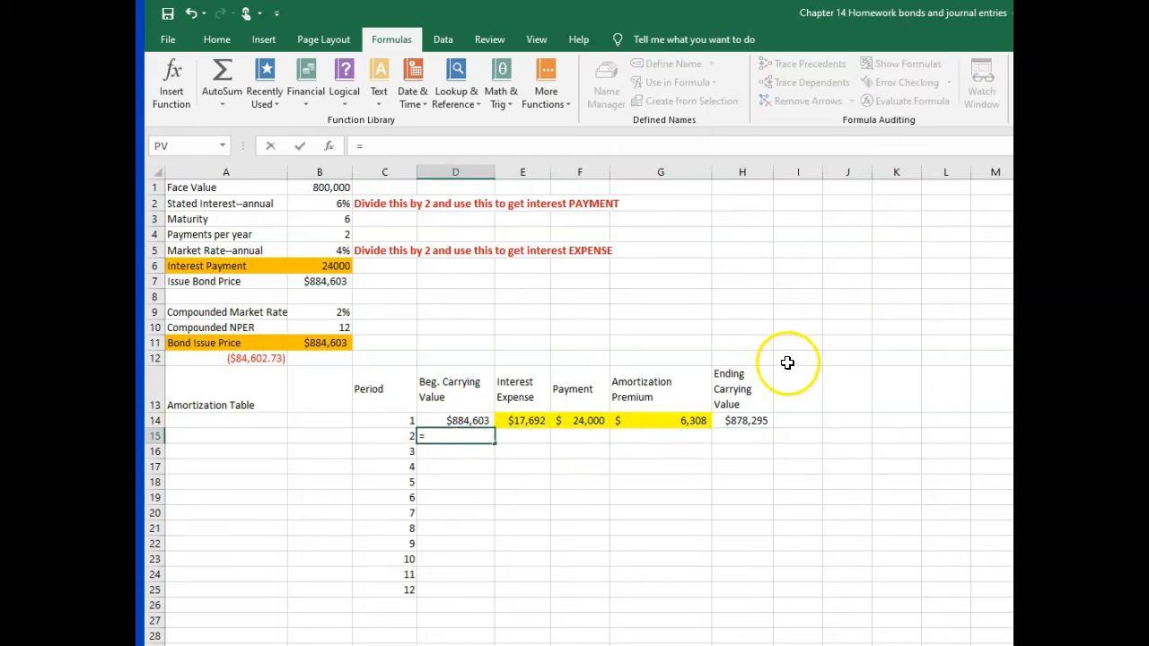
left_click(732, 419)
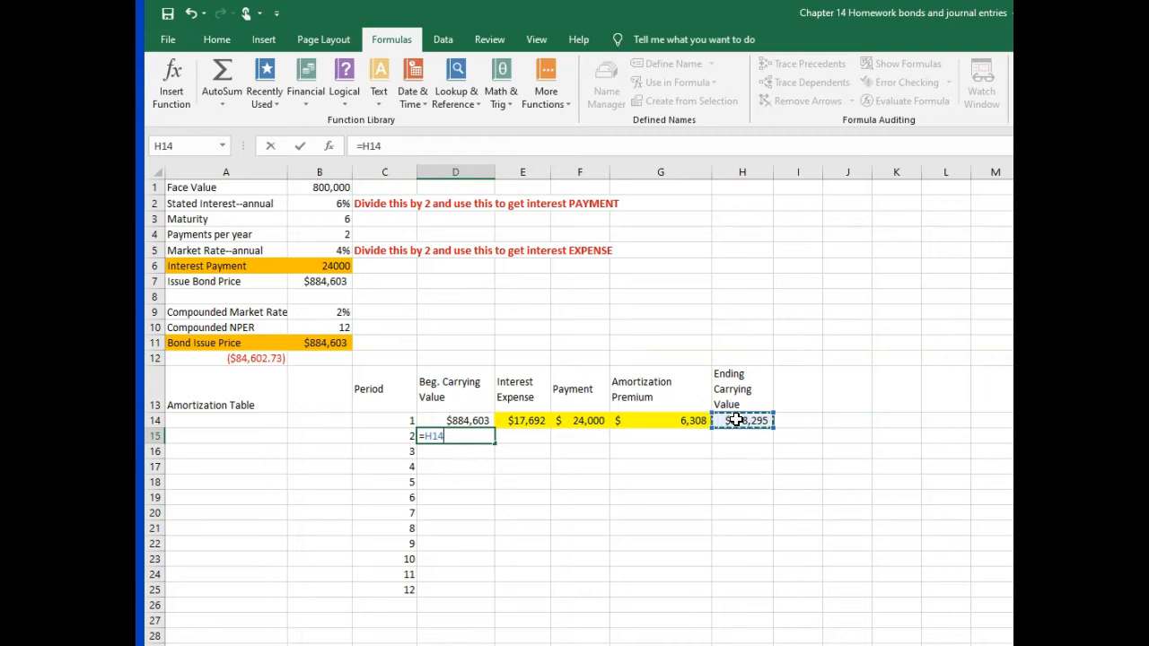
key("Return")
left_click(456, 436)
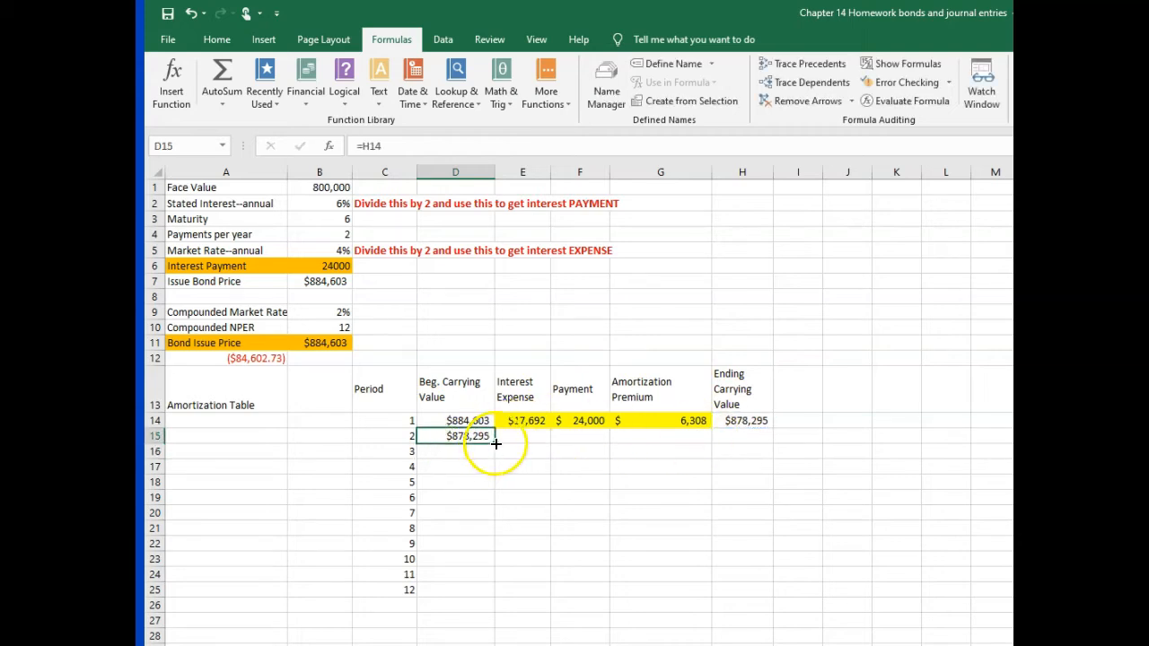
left_click_drag(494, 442, 479, 596)
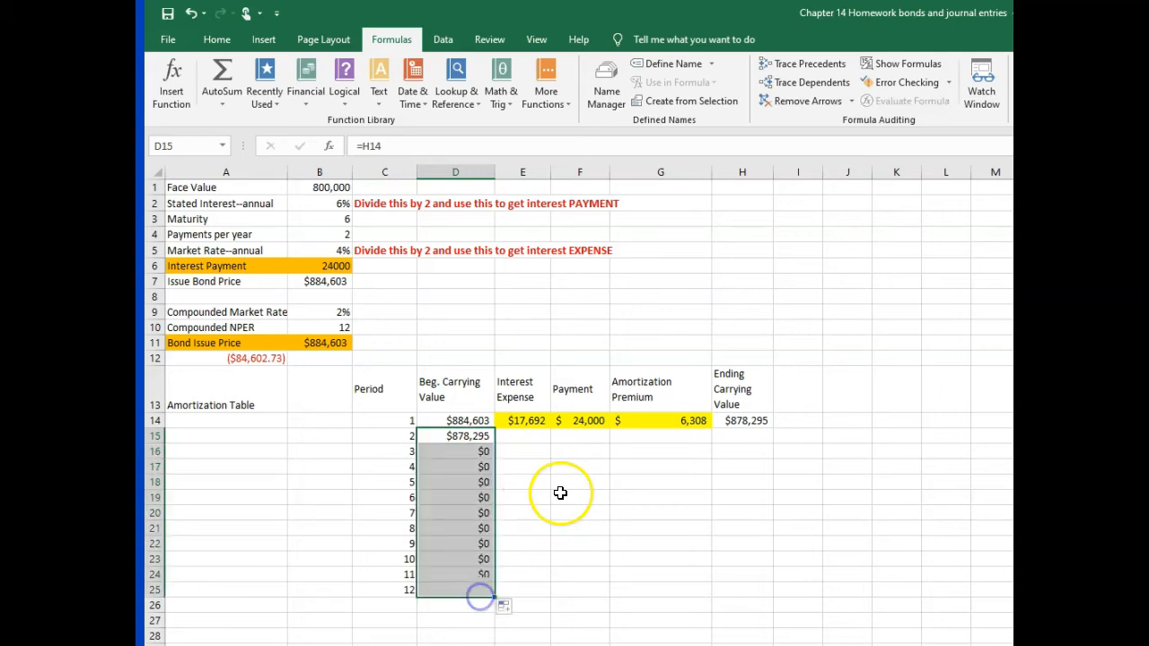
Step: Fill the period 1 interest expense, payment, premium amortization and ending carrying value formulas down through period 12 in row 25
left_click(522, 422)
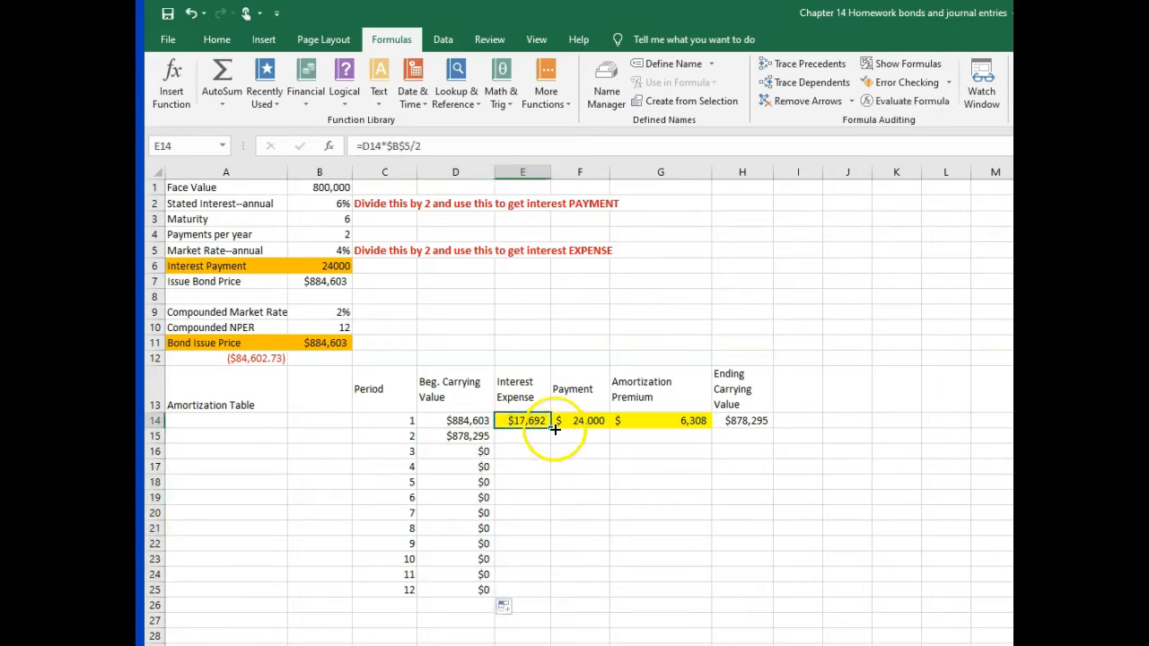
left_click_drag(550, 428, 546, 600)
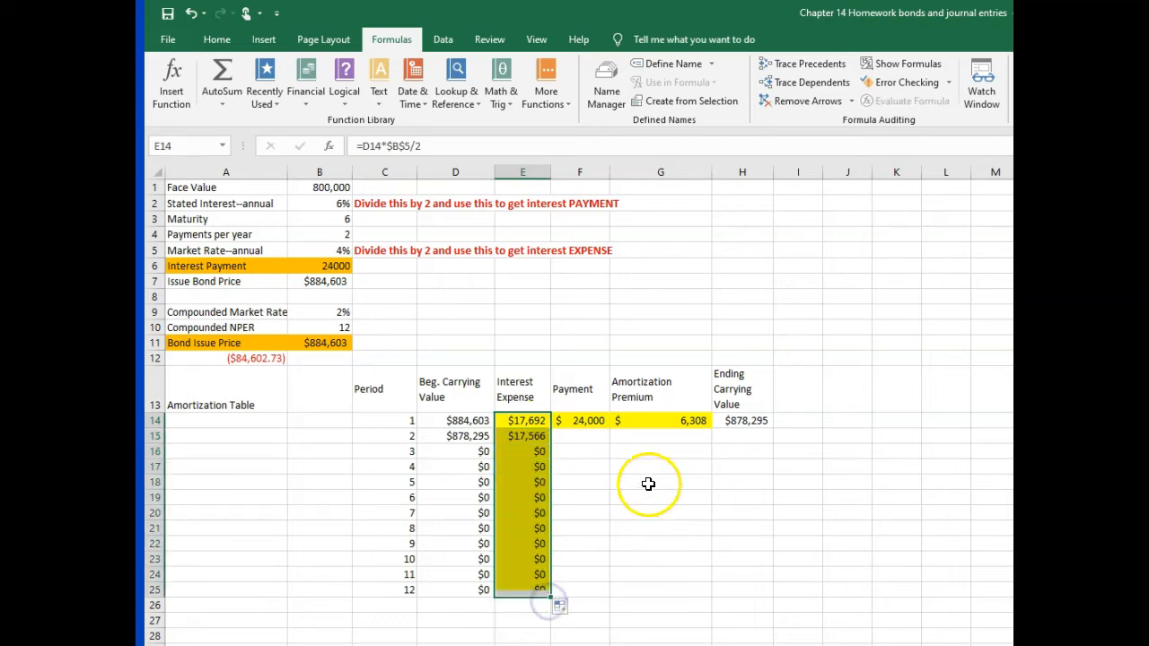
left_click_drag(576, 420, 773, 599)
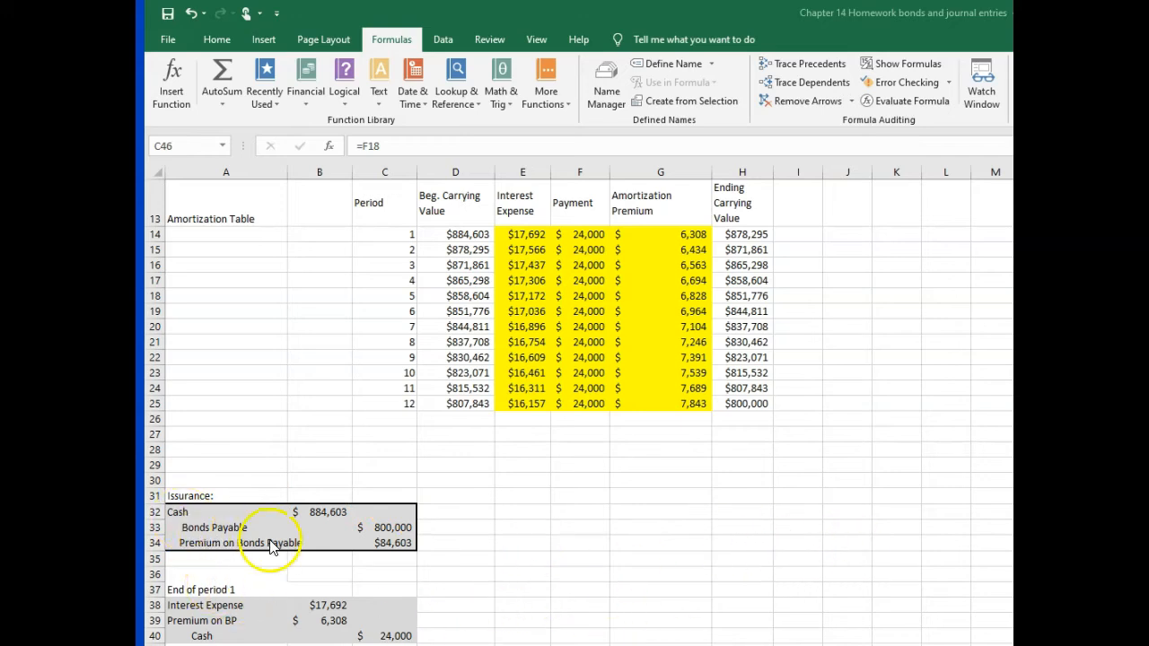
Step: Compare the interest expense, cash and premium amounts in the end of period 1 journal entry with the amortization table's period 1 row
scroll(455, 534, "up", 2)
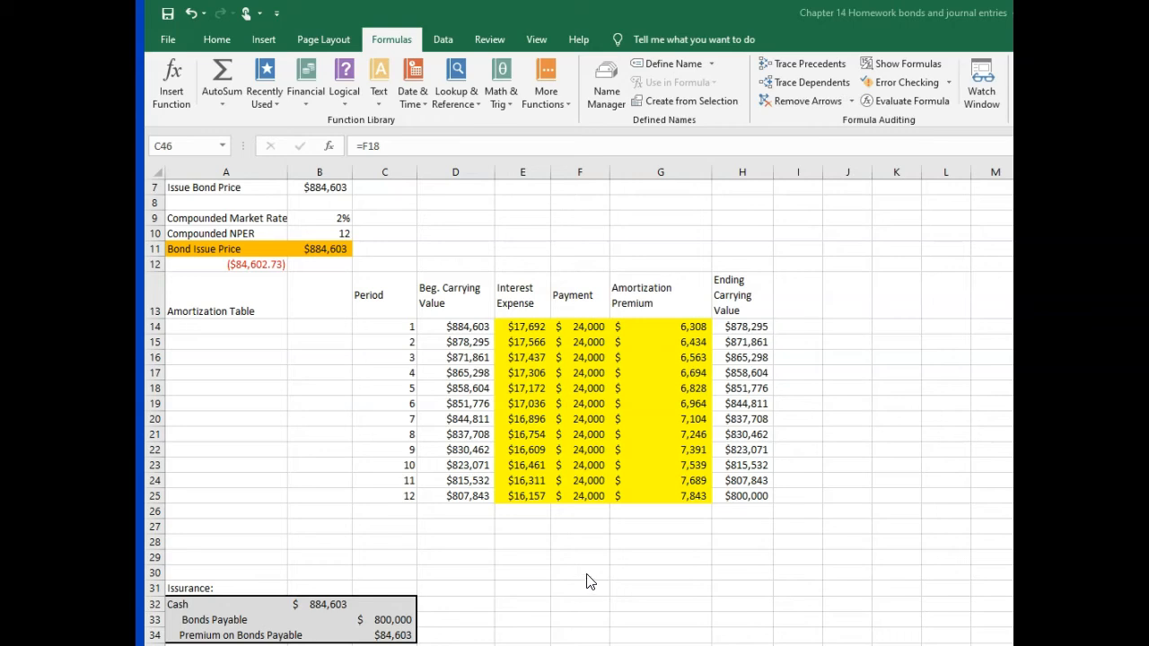
scroll(588, 582, "down", 2)
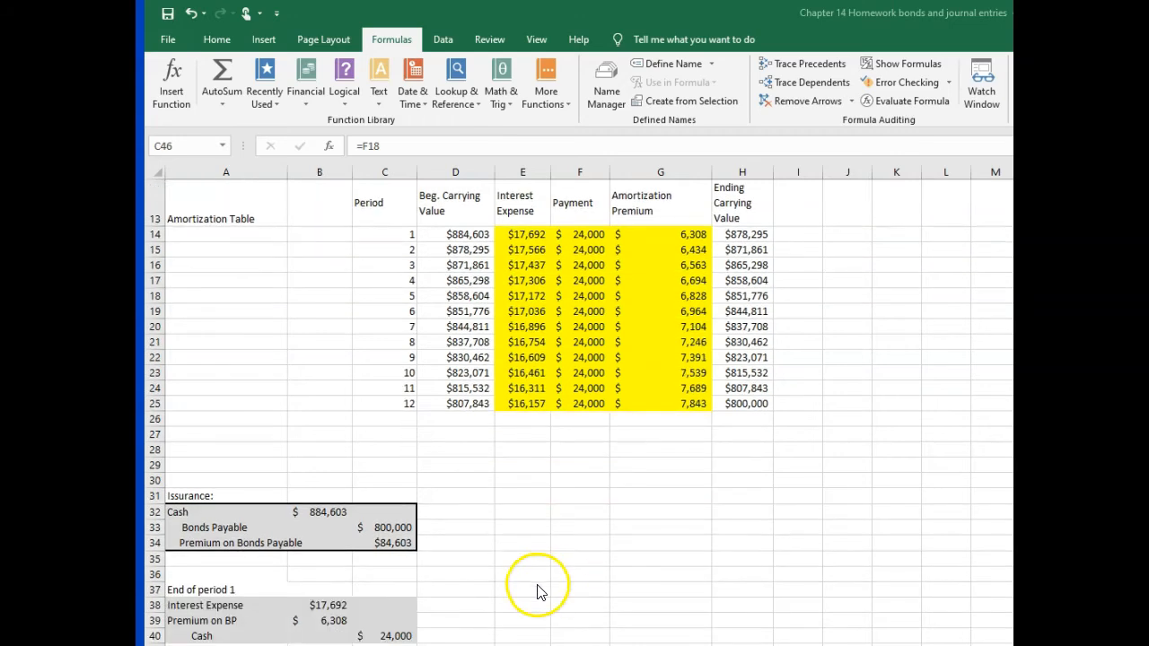
left_click(524, 233)
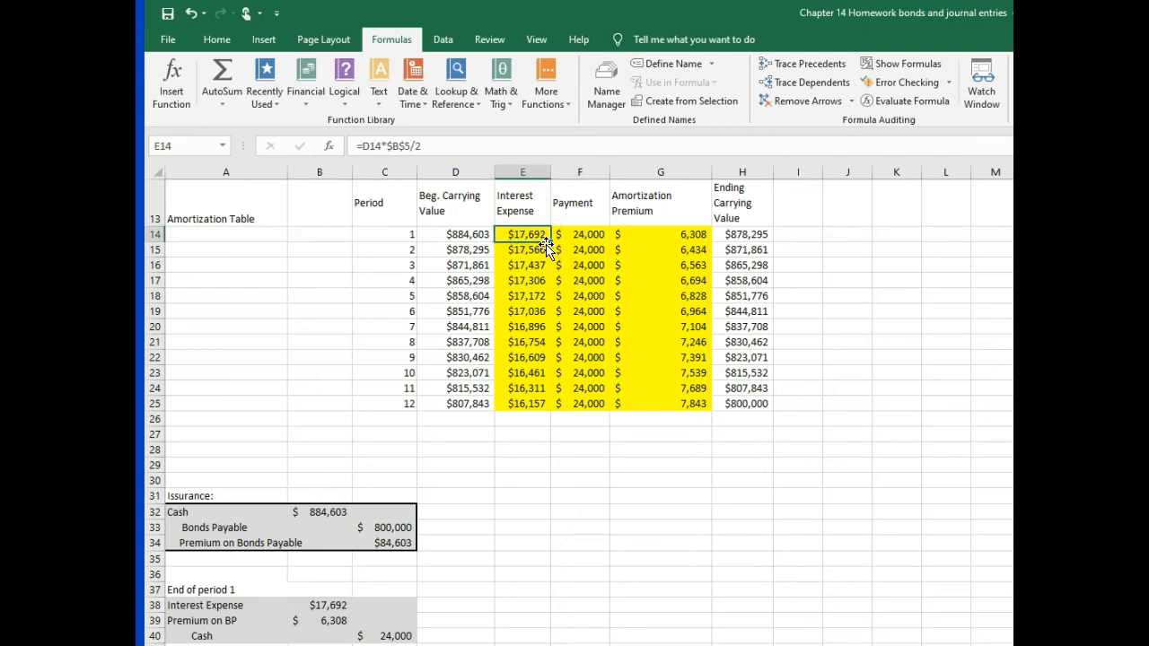
left_click(324, 605)
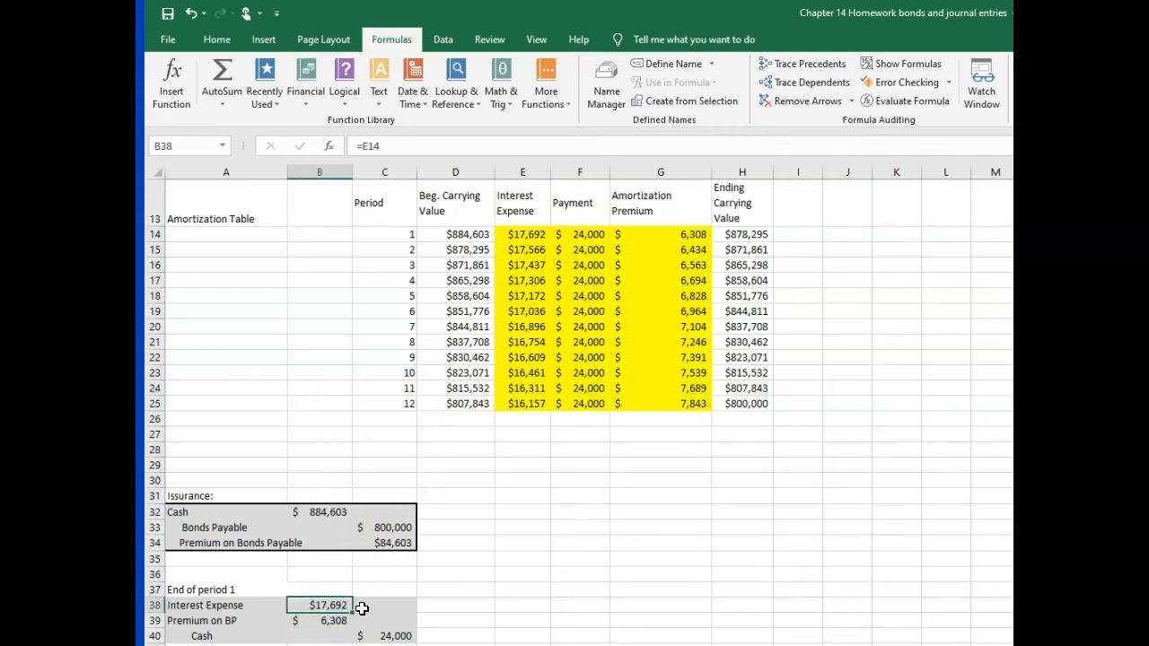
left_click(380, 634)
left_click(583, 235)
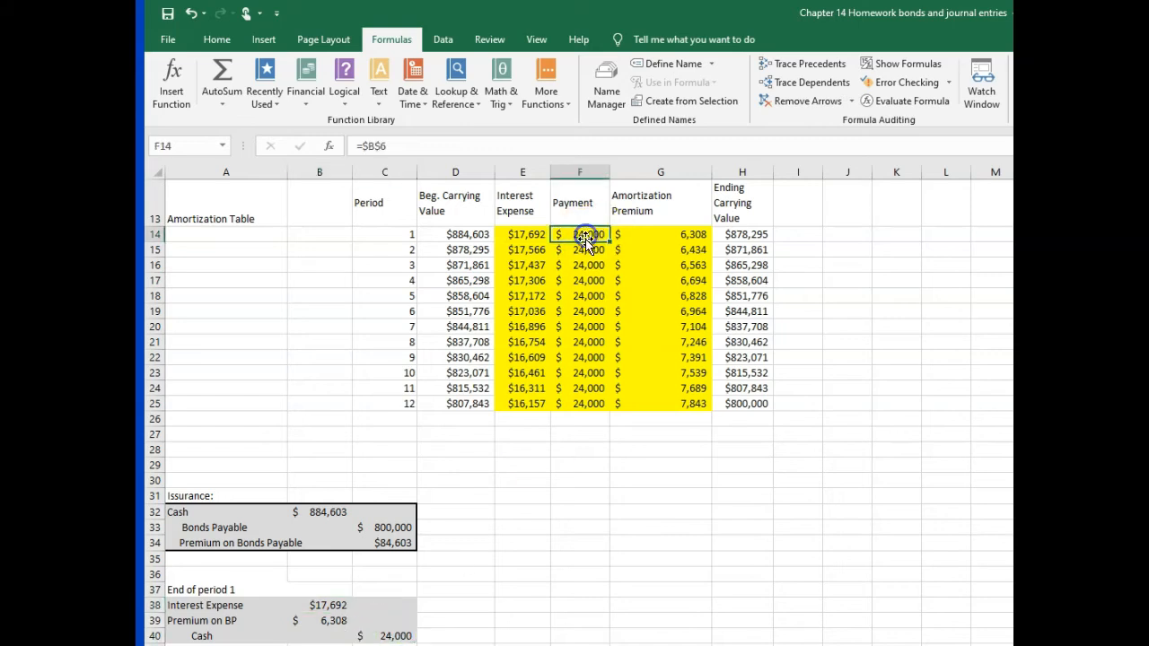
left_click(336, 619)
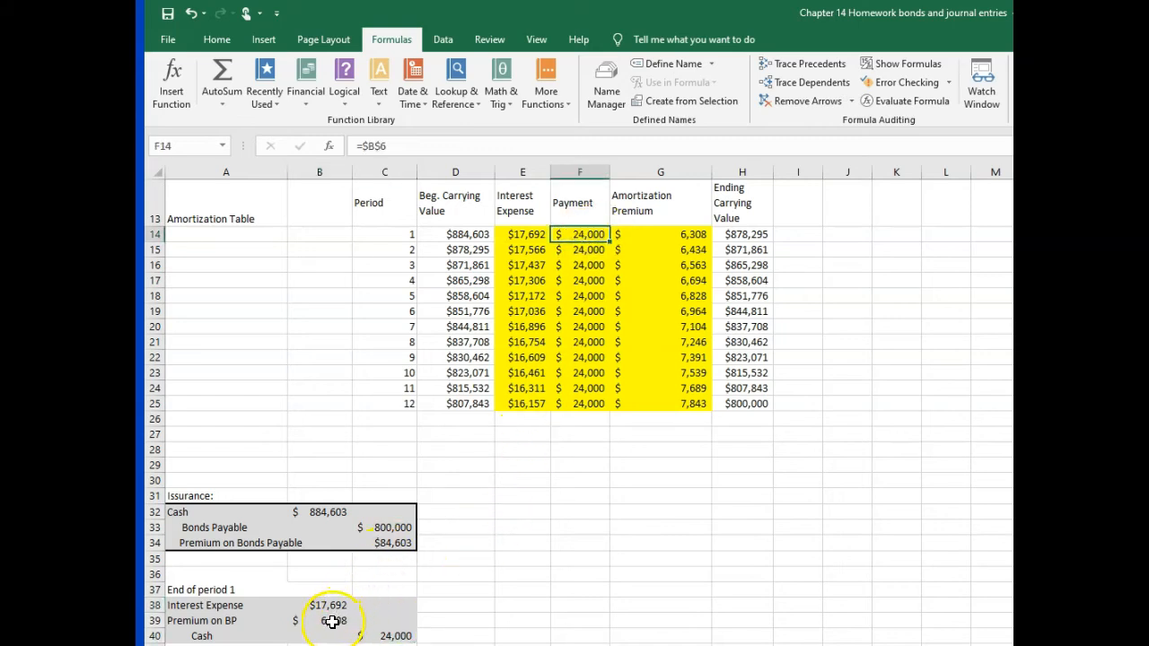
left_click(680, 234)
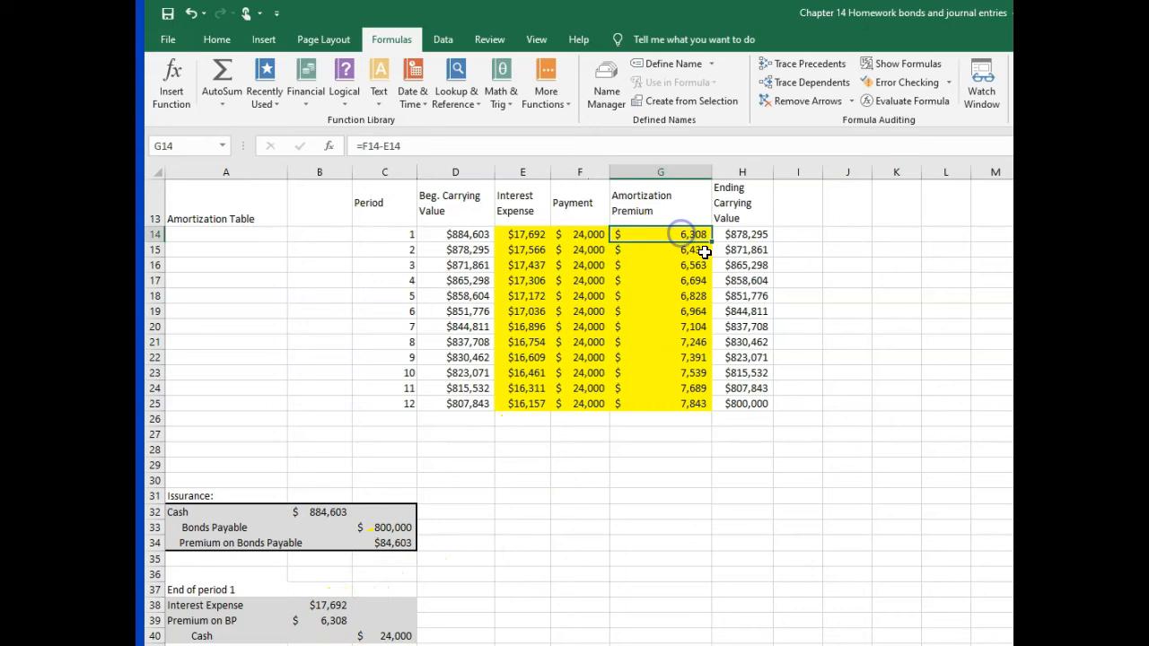
left_click(329, 617)
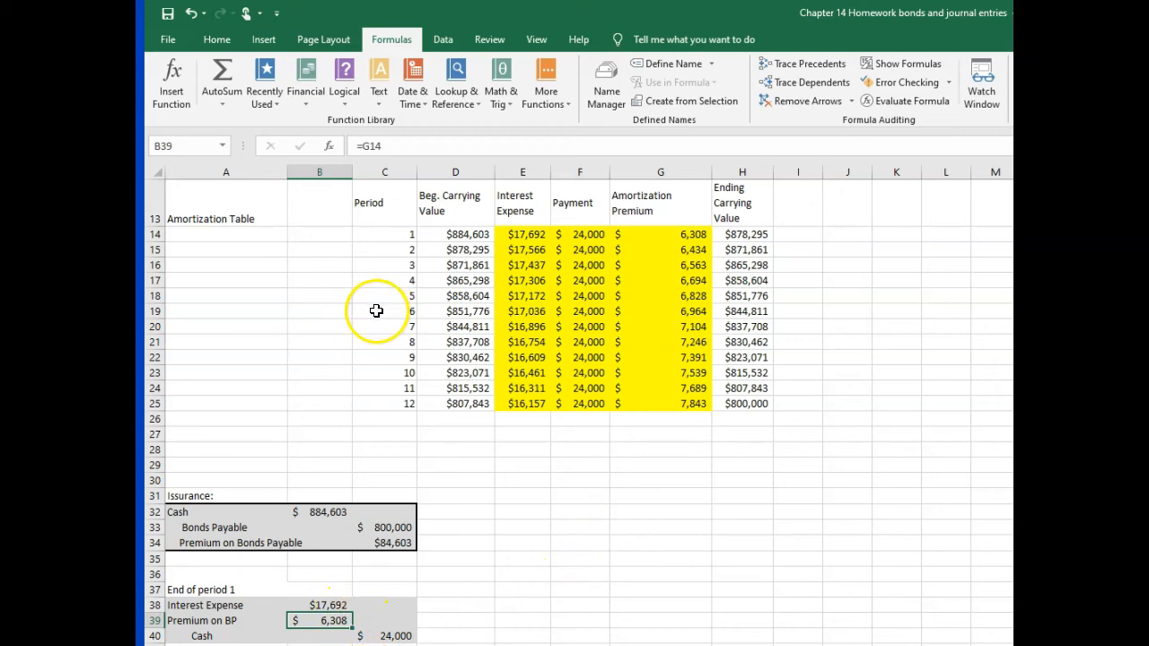
Step: Highlight the amortization table's period 6 row and examine it against the end of period 6 journal entry and the premium calculation below
left_click(156, 311)
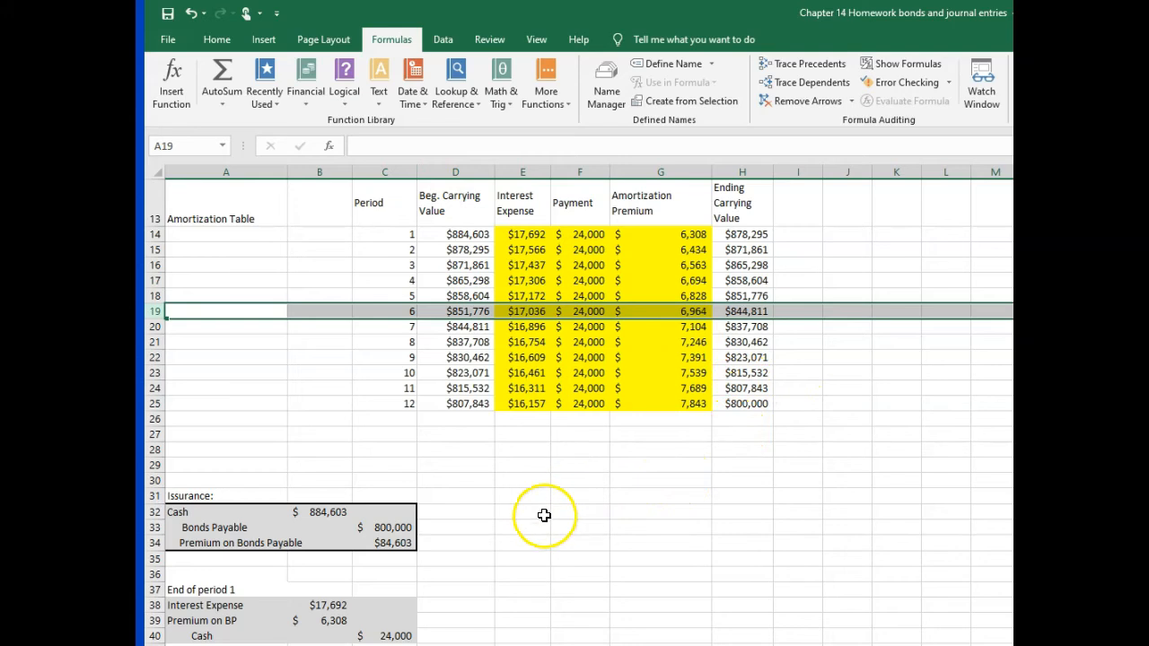
scroll(544, 515, "down", 2)
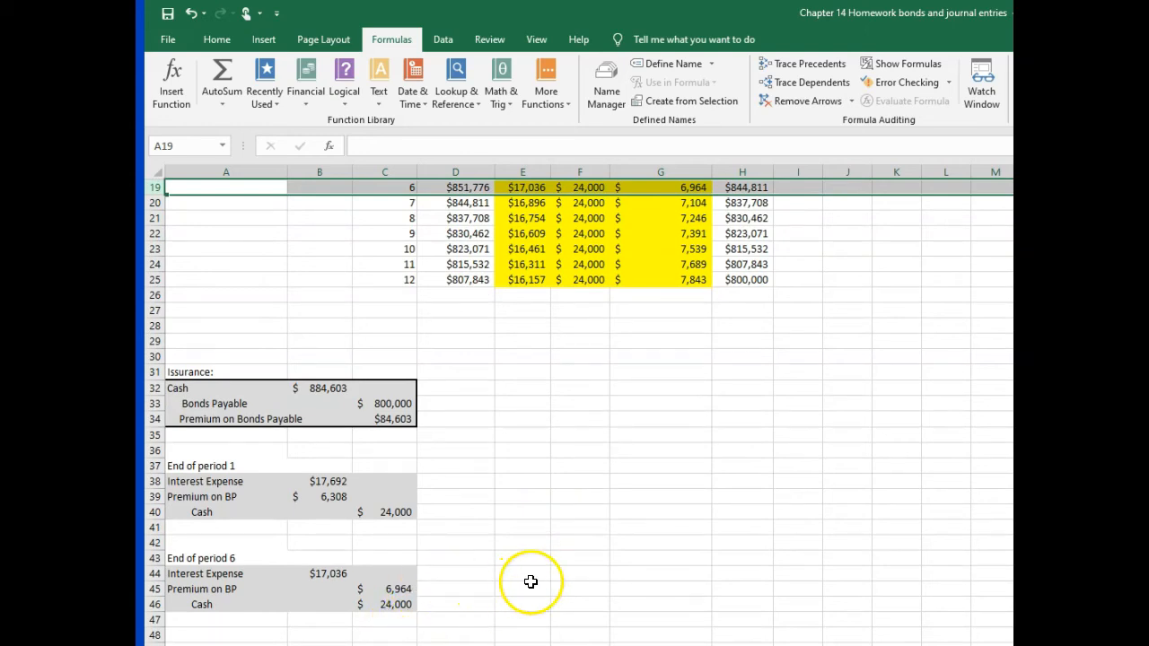
scroll(538, 575, "up", 2)
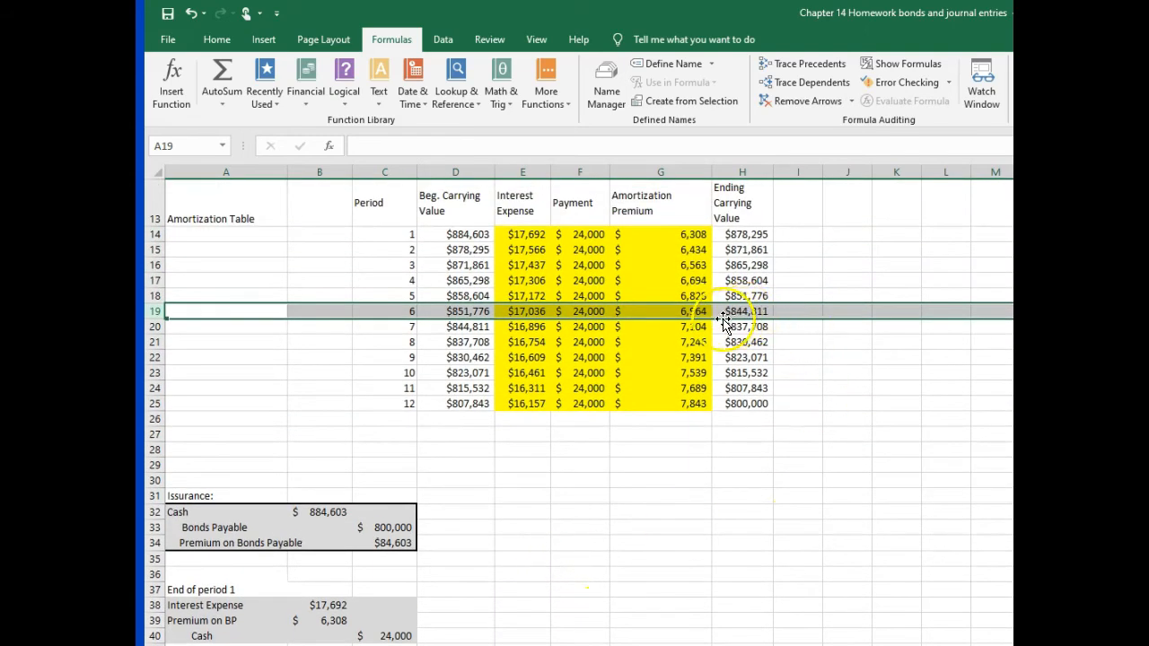
scroll(649, 416, "down", 1)
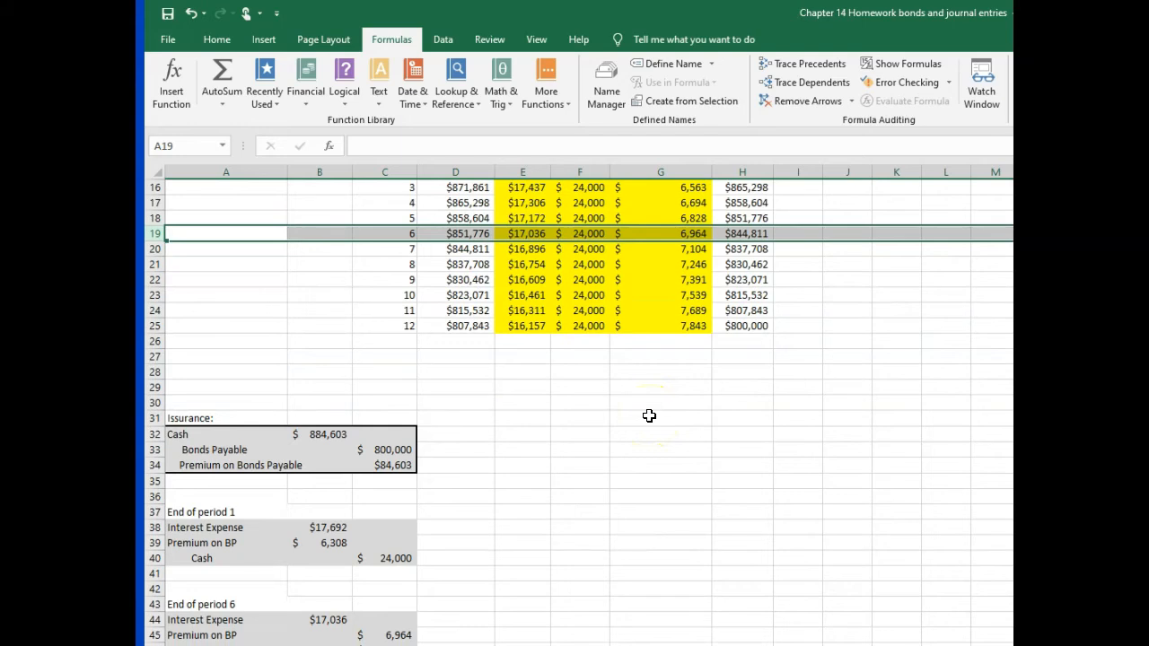
scroll(649, 415, "down", 1)
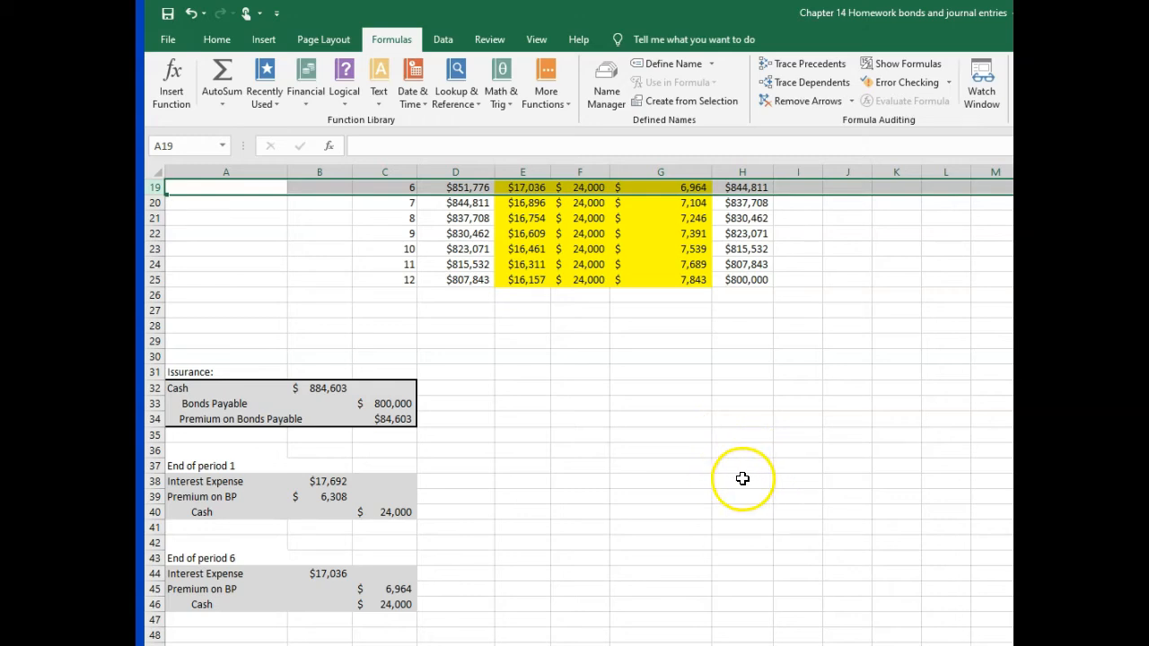
scroll(734, 486, "up", 4)
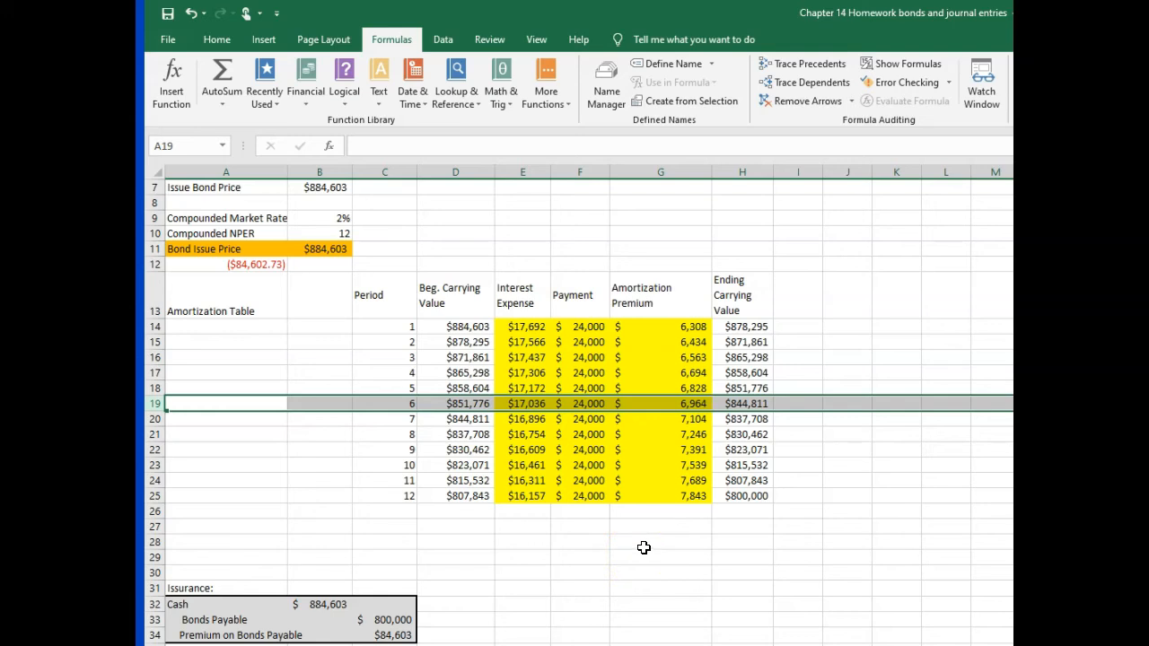
scroll(643, 547, "down", 1)
scroll(643, 548, "down", 2)
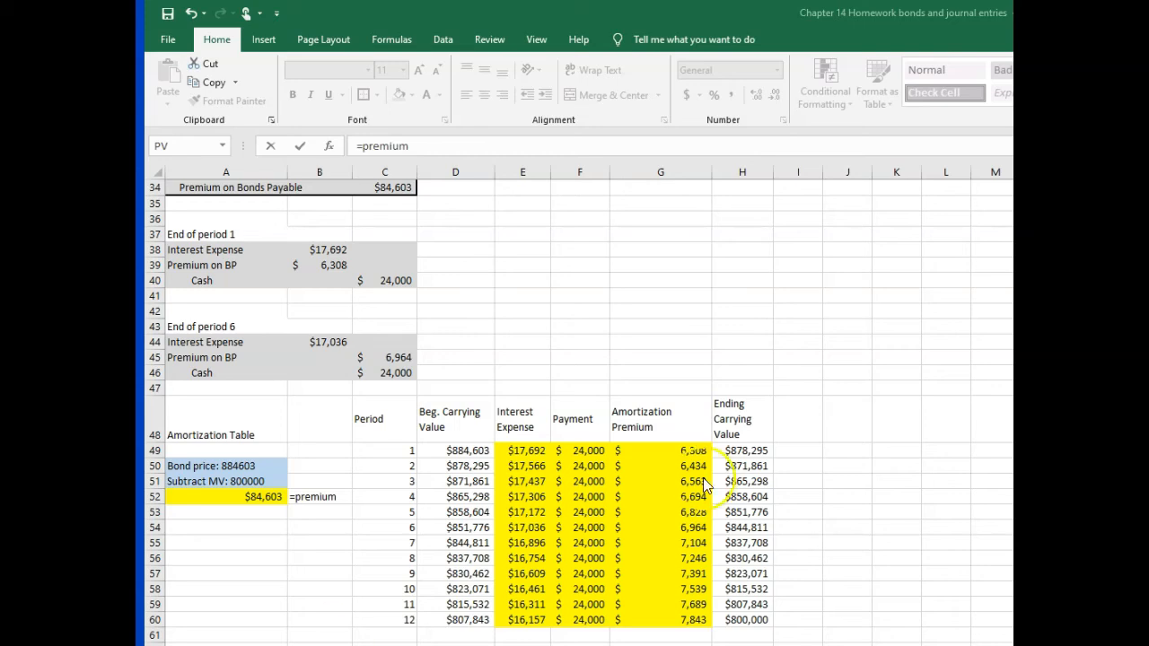
Step: Clear the amortization table's interest expense values for all 12 periods and its ending carrying values for periods 1 through 11
left_click(519, 450)
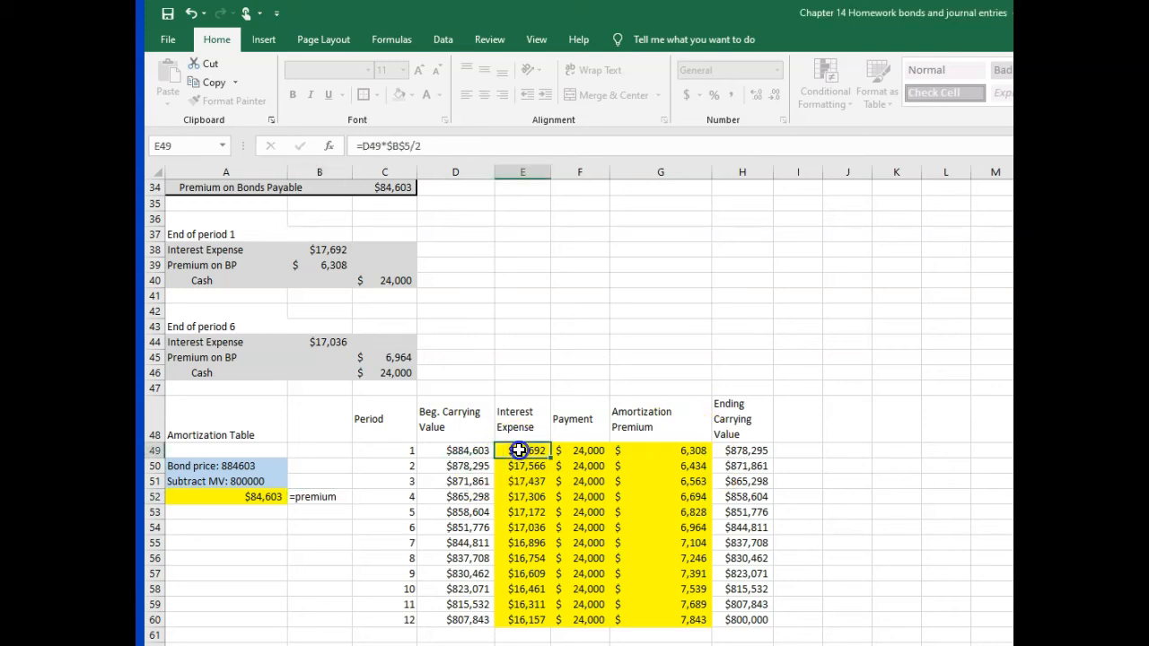
left_click_drag(519, 450, 529, 635)
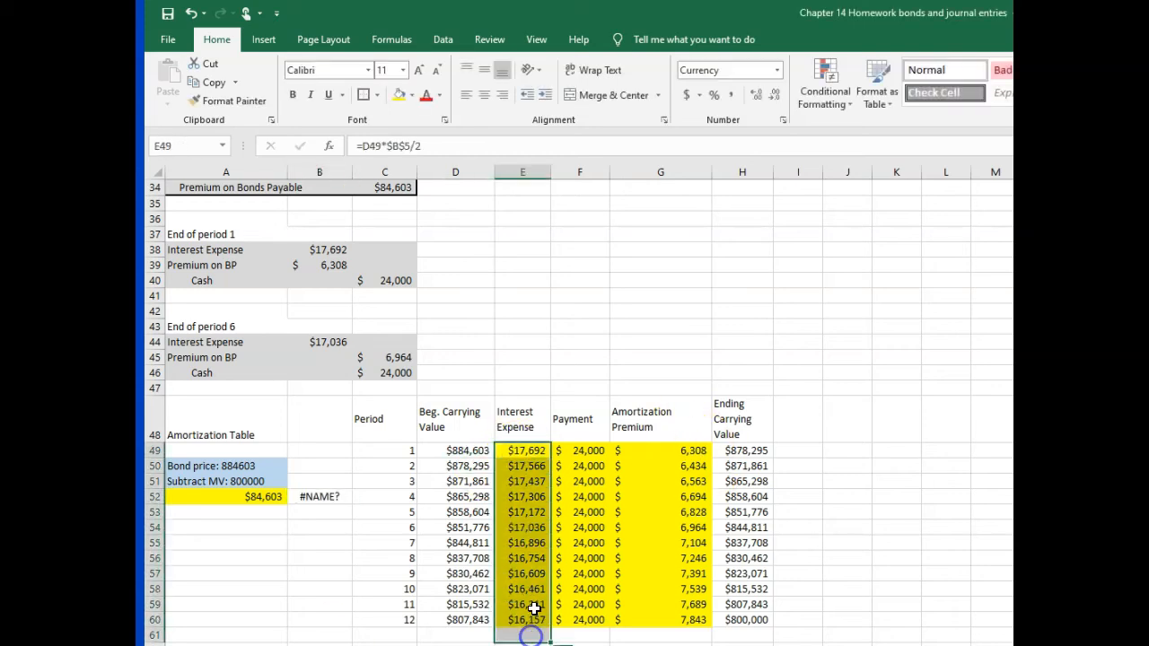
key("Delete")
left_click_drag(741, 450, 736, 617)
key("Delete")
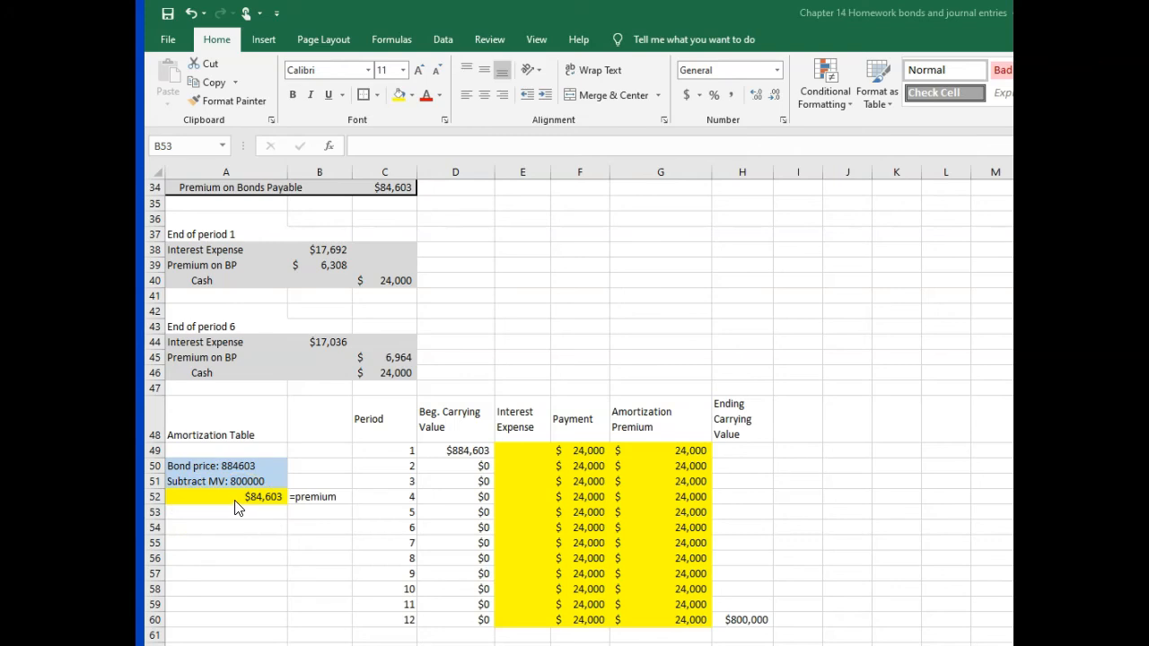
Step: Calculate the straight-line premium amortization per period in A54 with the formula =A52/12
scroll(235, 502, "up", 2)
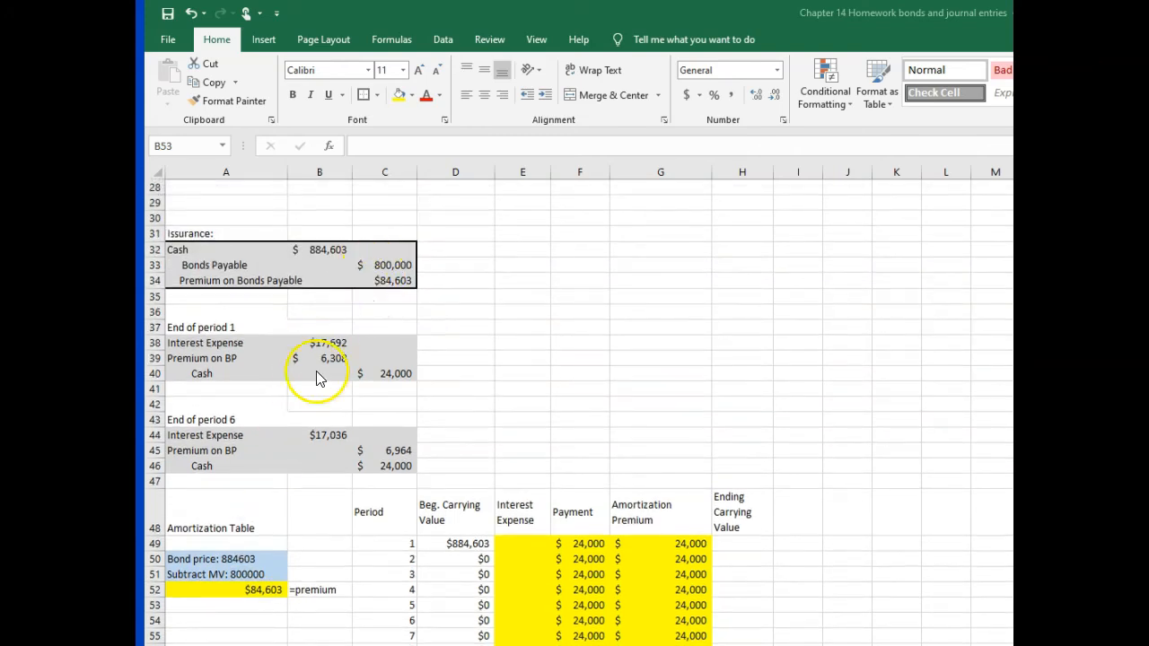
scroll(223, 611, "down", 1)
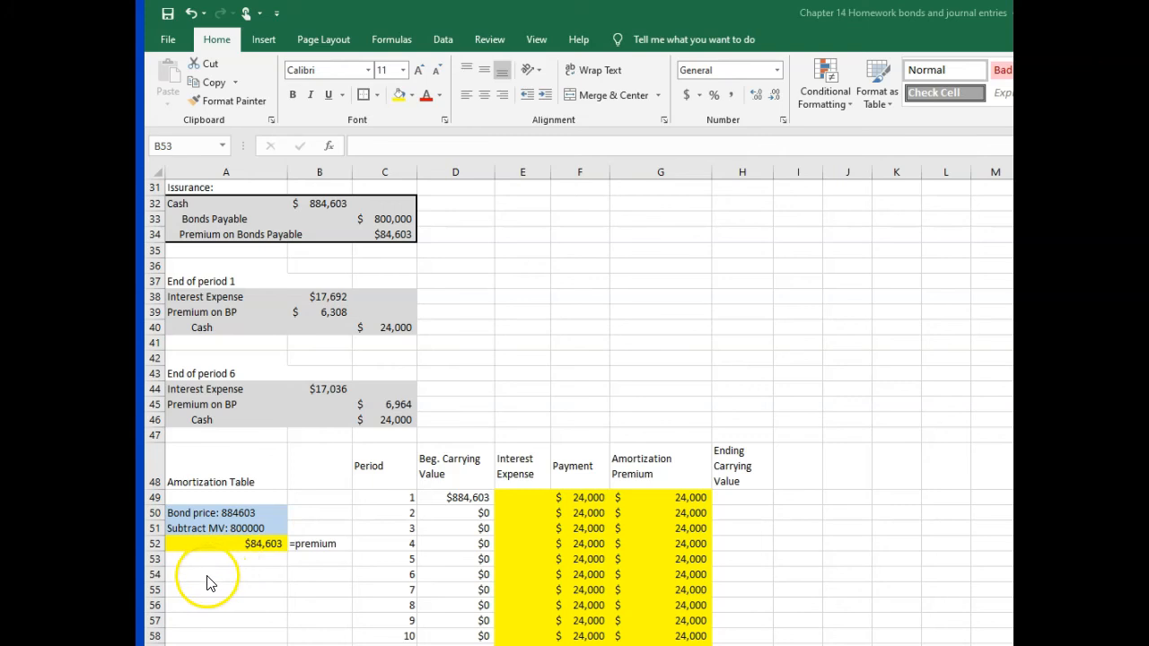
left_click(204, 575)
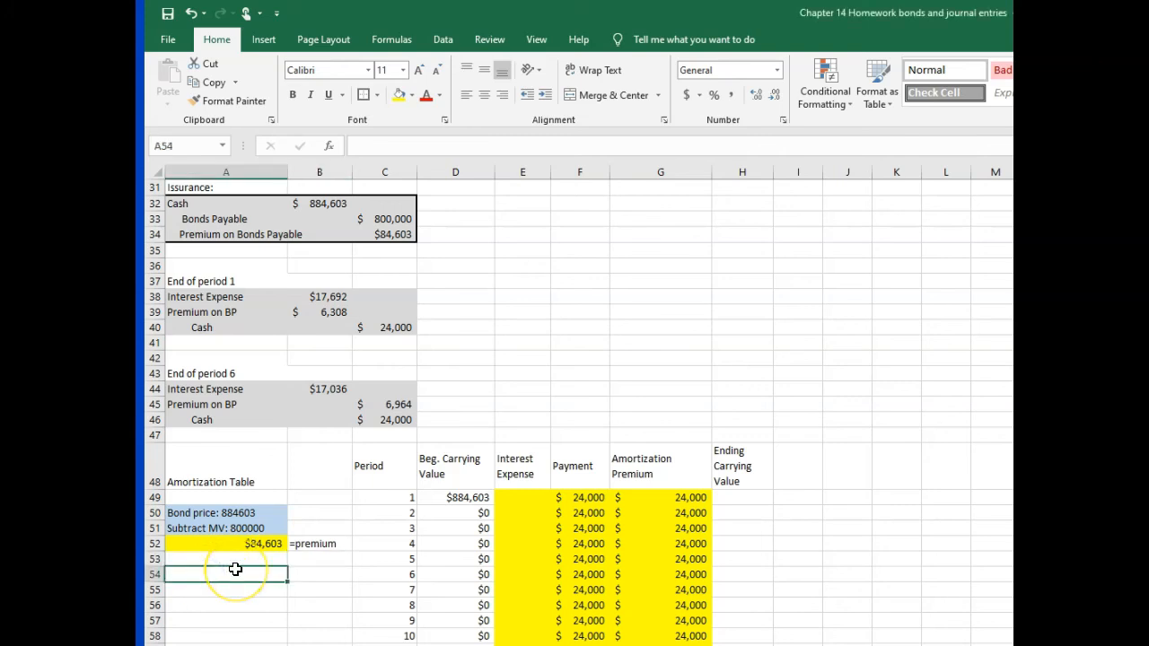
type("=")
left_click(256, 544)
type("/")
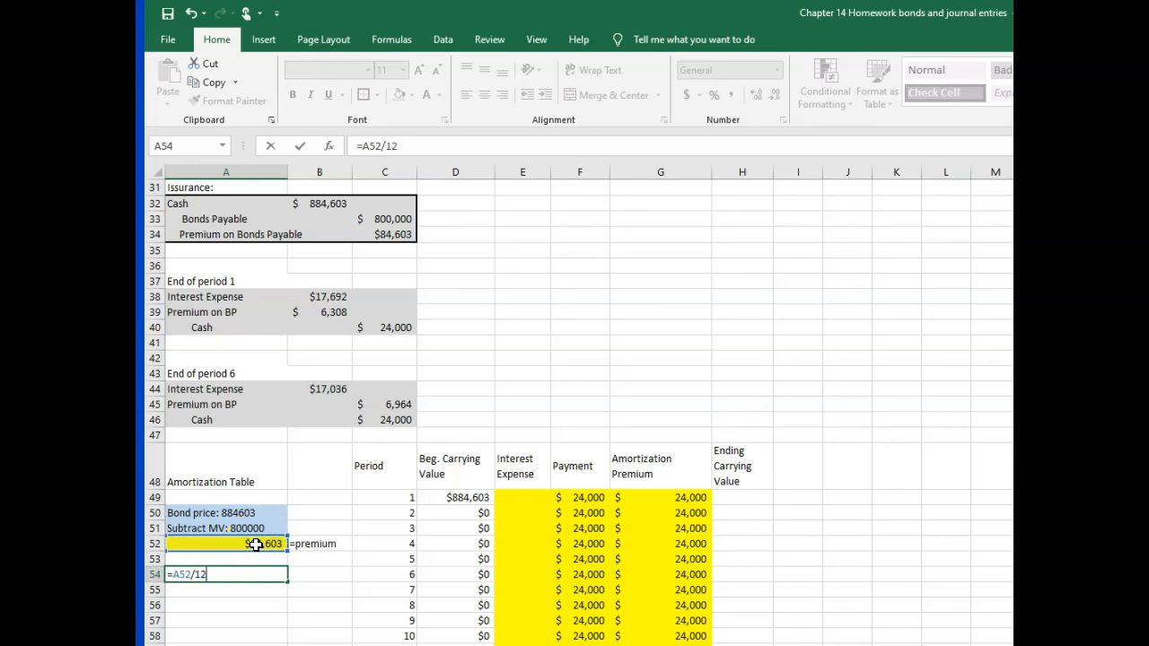
type("12")
key("Return")
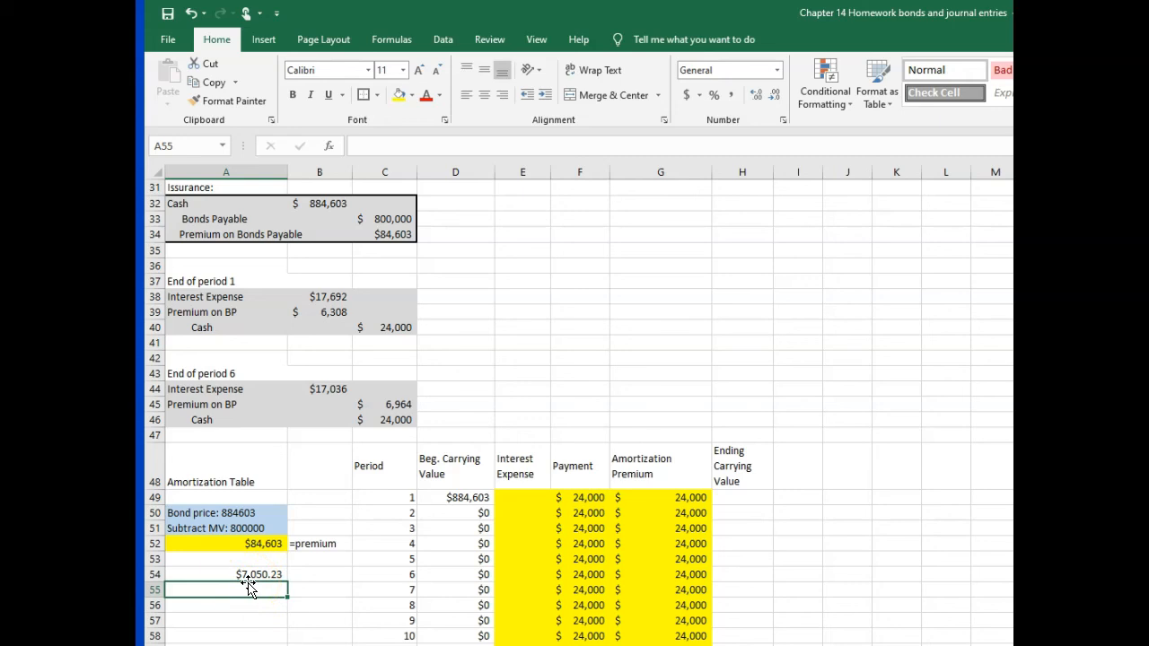
Step: Set the period 1 premium amortization in G49 to =$A$54 and fill it down through period 12
left_click(671, 500)
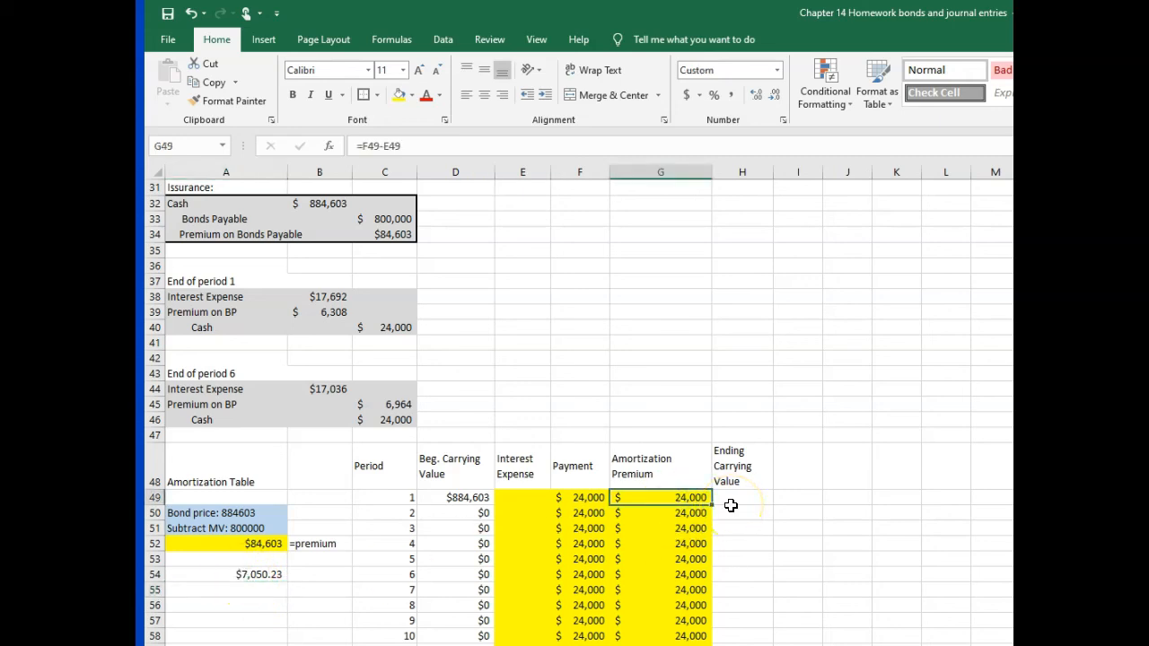
type("=")
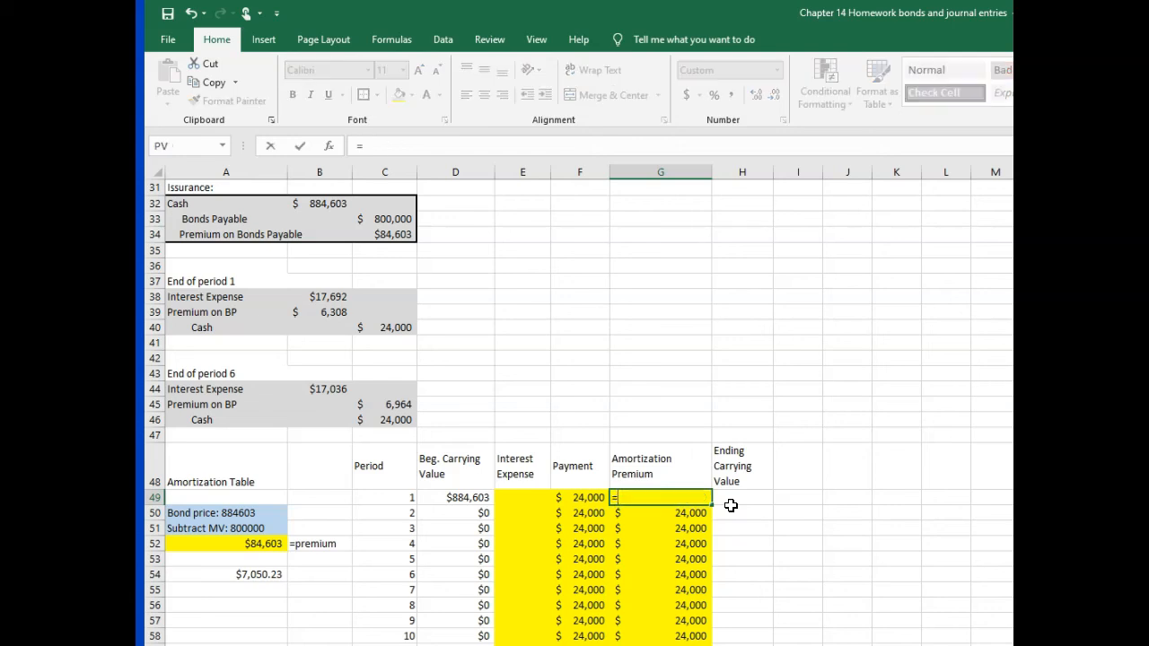
left_click(239, 577)
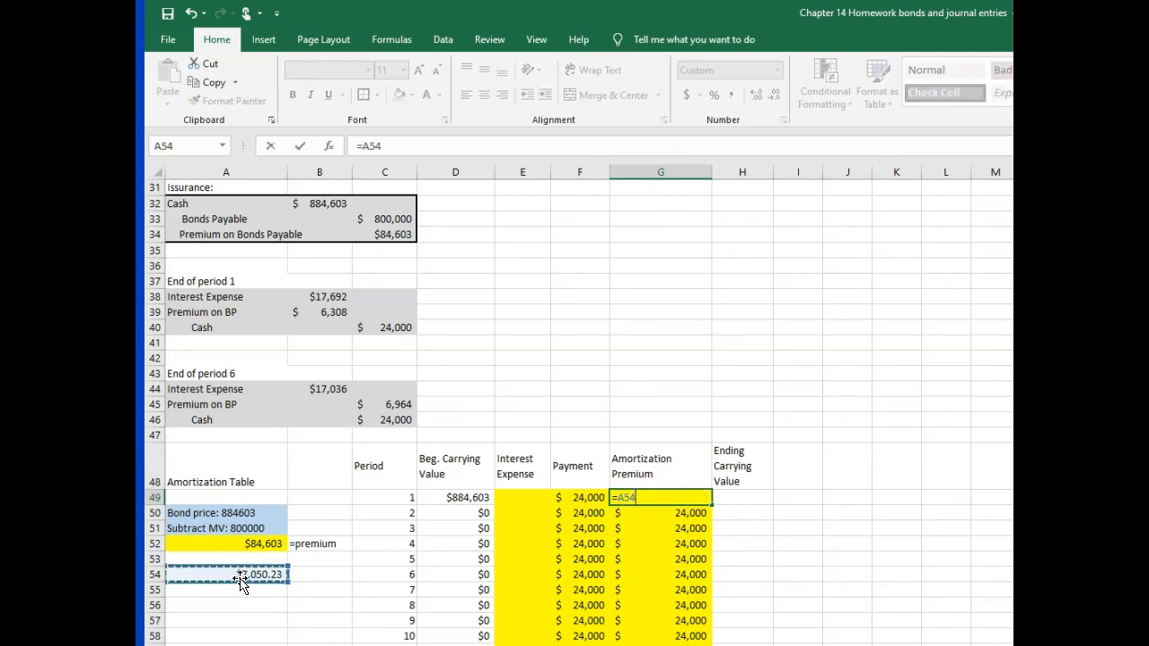
key("F4")
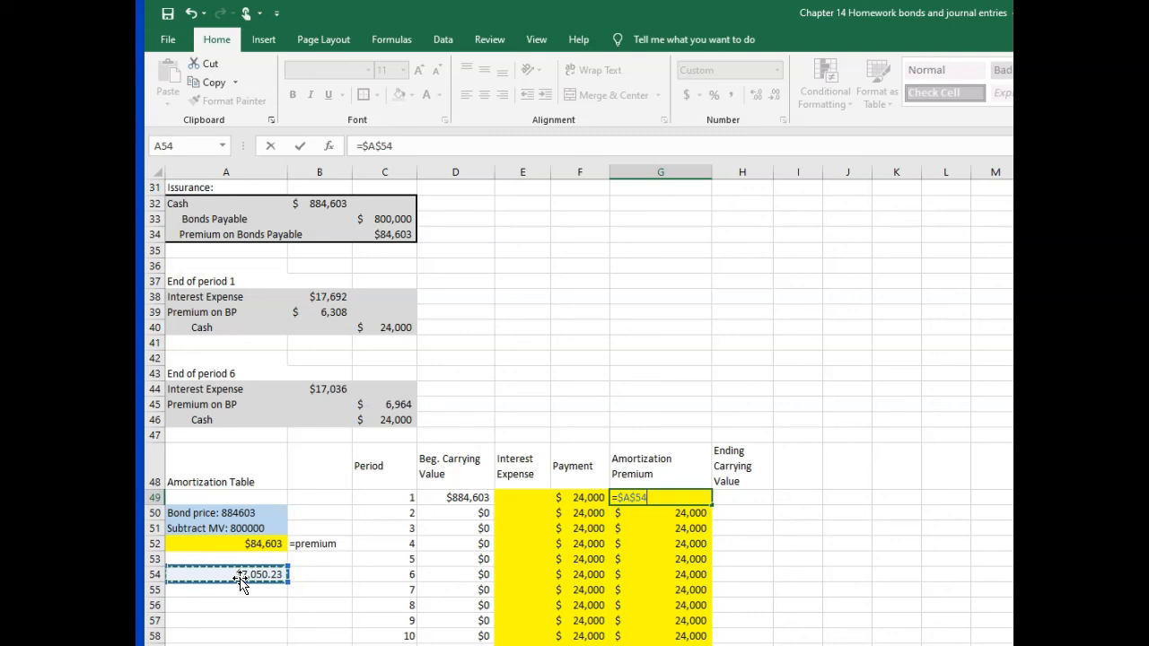
key("Return")
left_click(669, 494)
left_click_drag(711, 505, 719, 636)
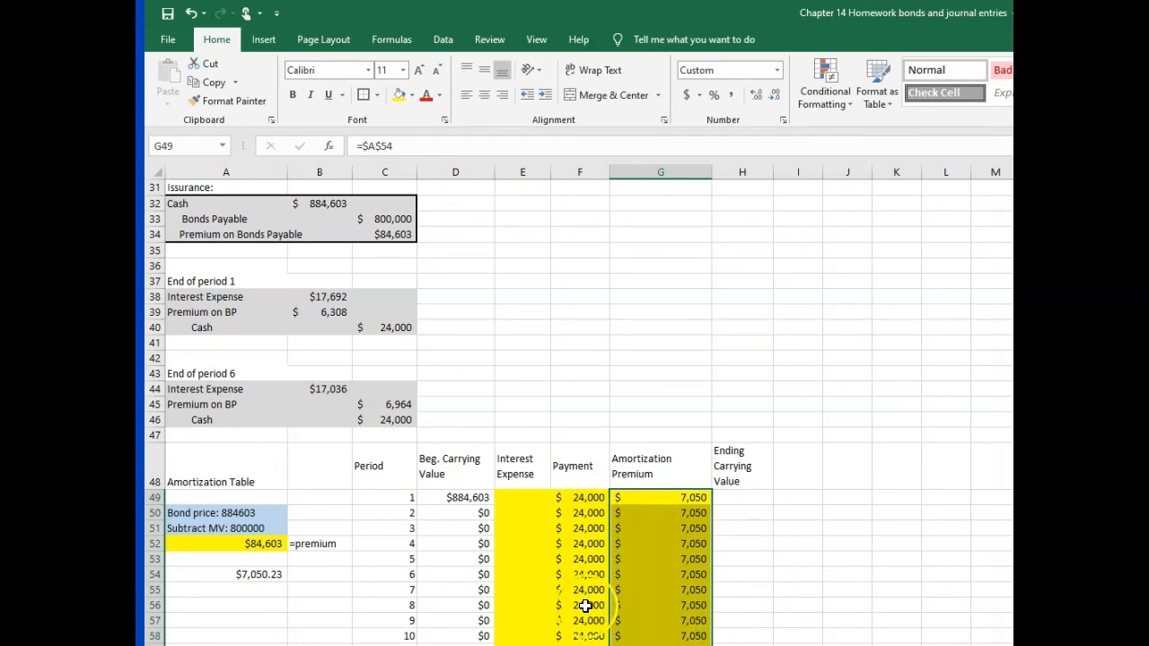
Step: Calculate the period 1 interest expense in E49 as payment minus premium amortization and fill it down through period 12
left_click(520, 498)
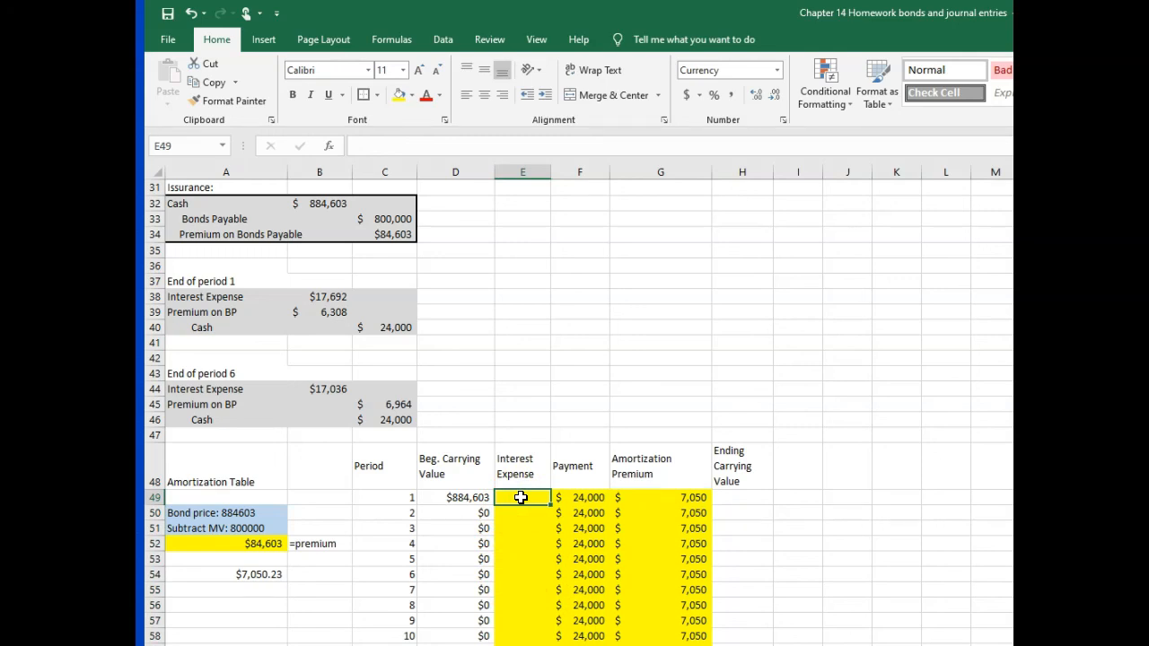
type("=")
left_click(580, 499)
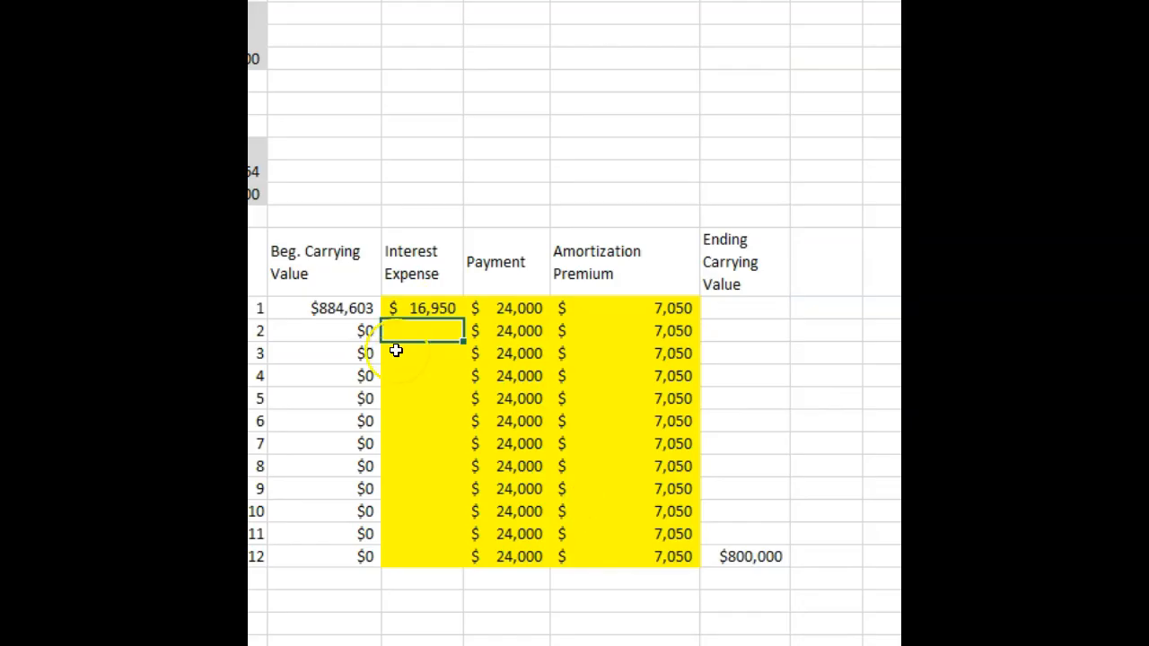
left_click(520, 499)
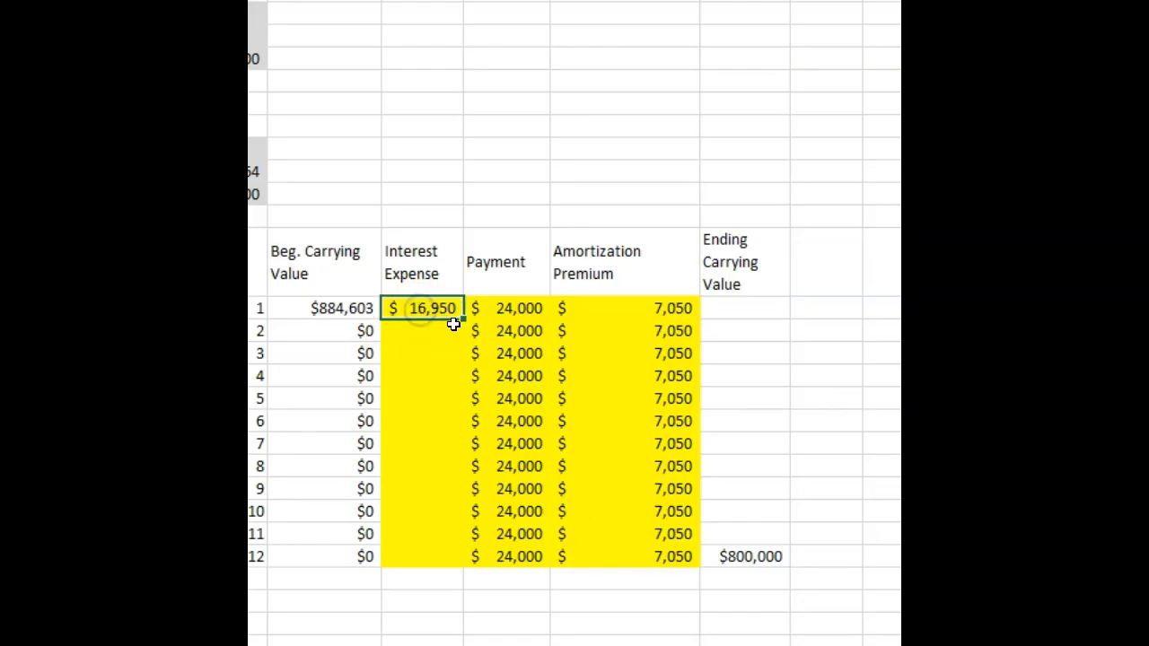
left_click_drag(463, 320, 477, 569)
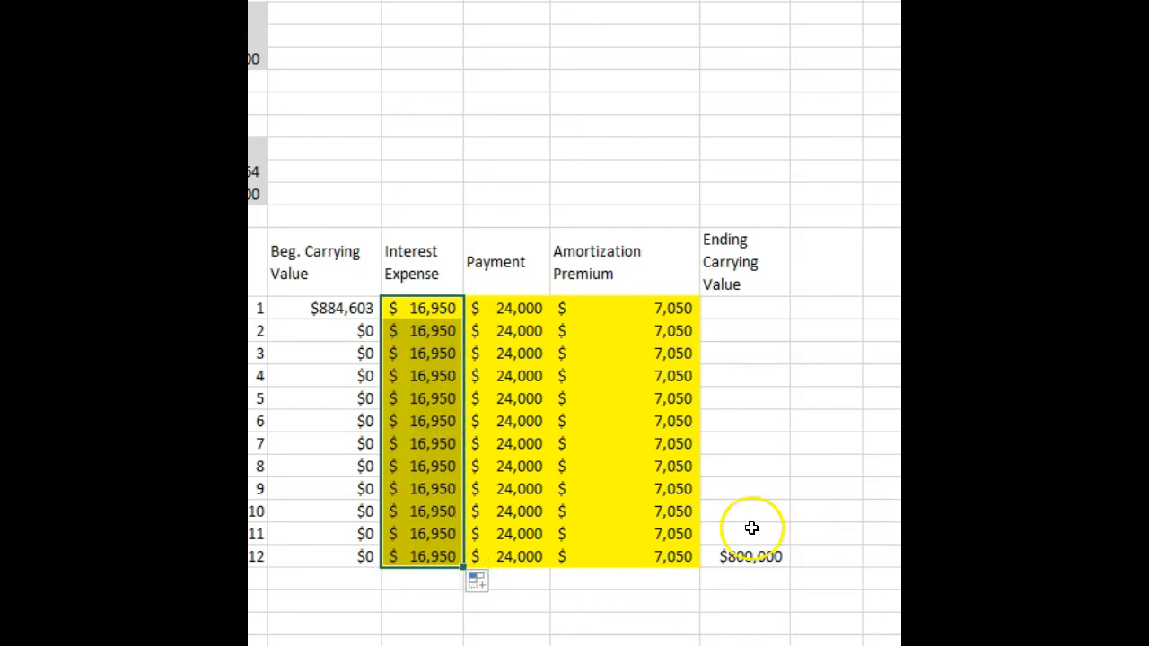
Step: Set the period 1 ending carrying value in H49 to =D49-G49 and fill it down through period 12
left_click(726, 310)
type("=")
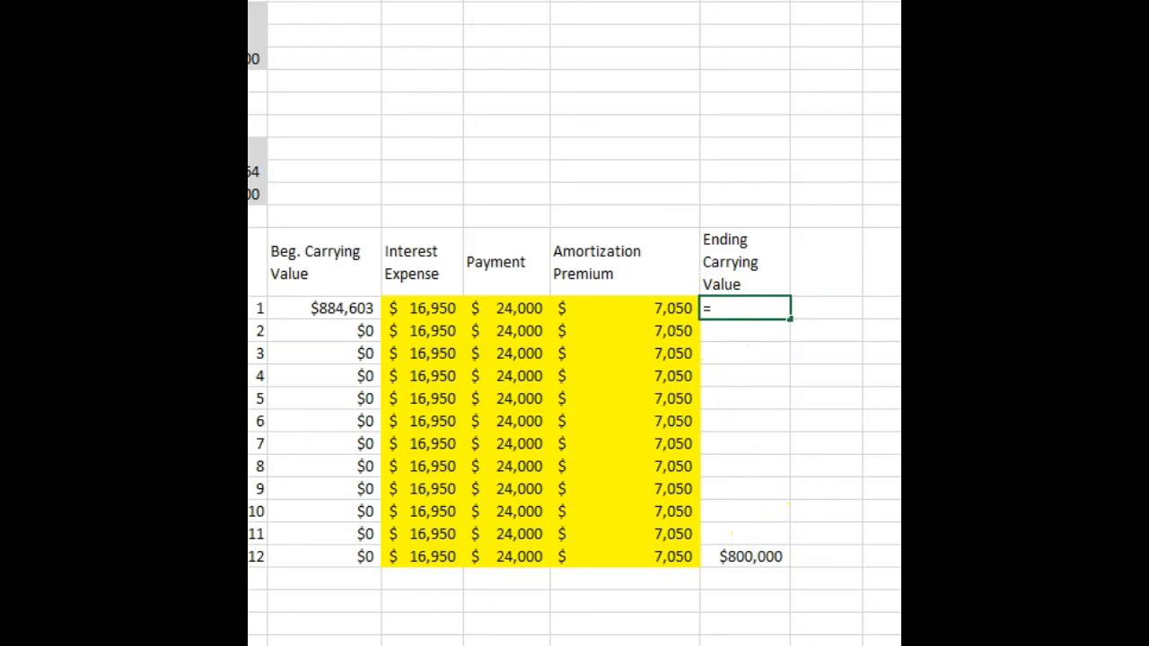
left_click(329, 308)
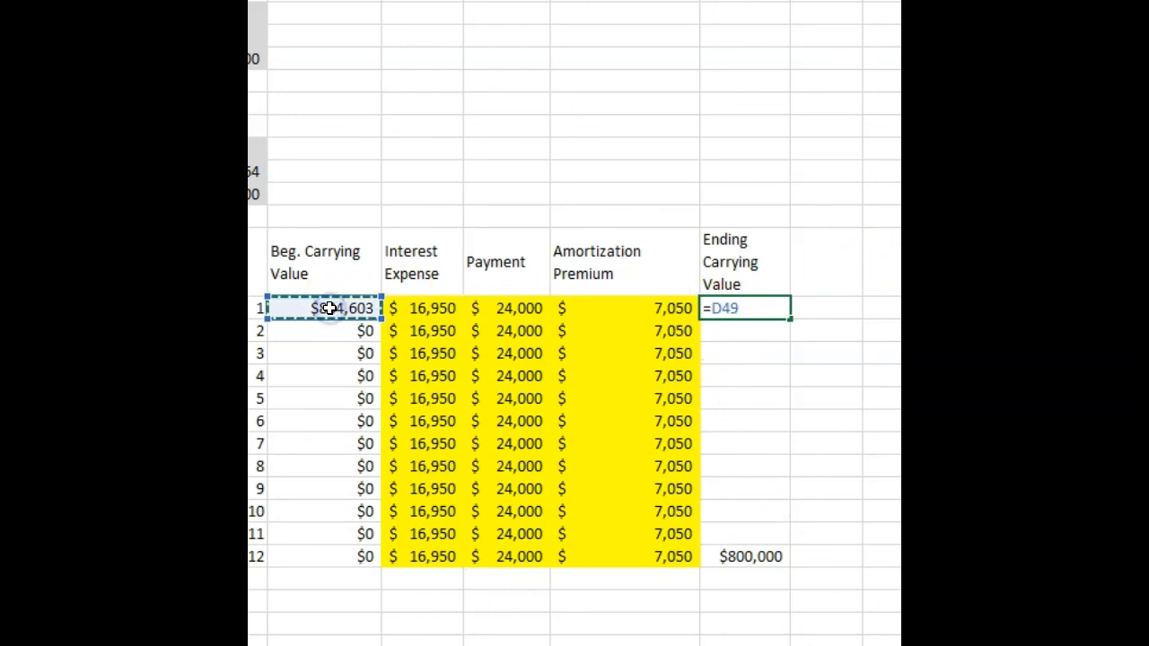
type("-")
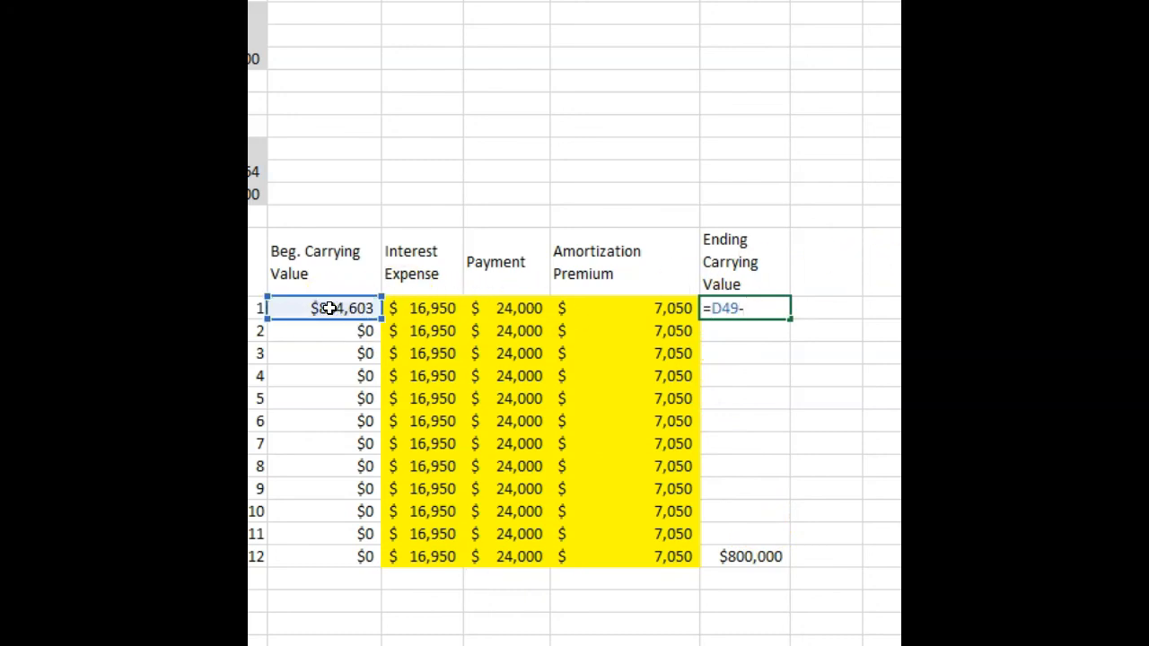
left_click(656, 308)
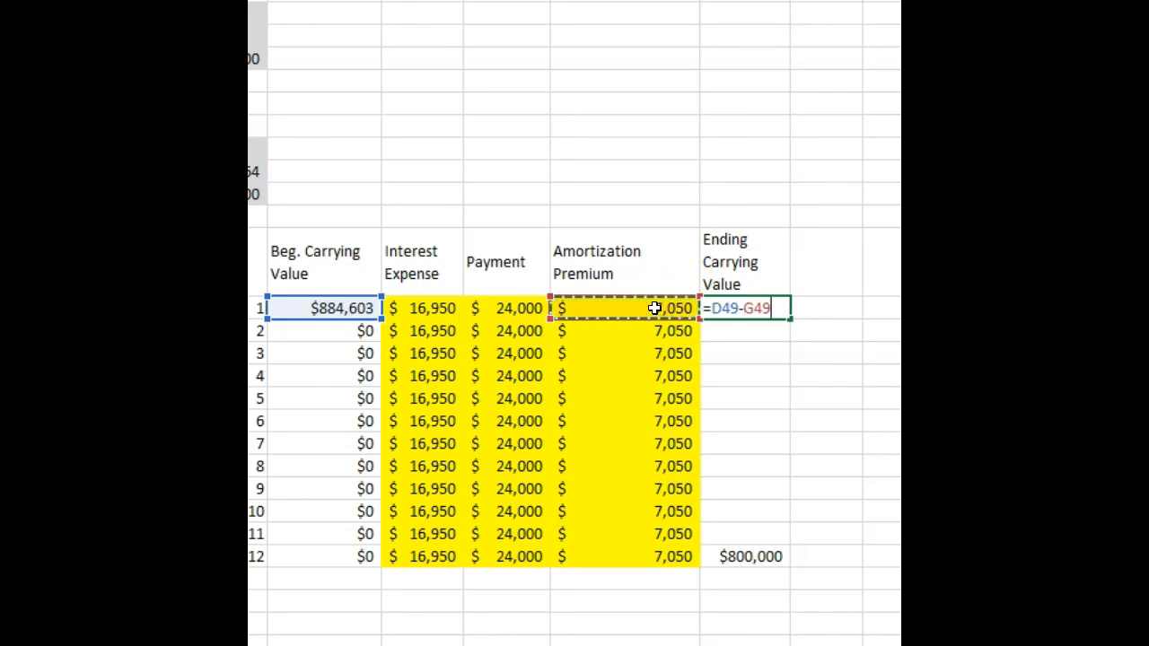
key("Return")
left_click(749, 310)
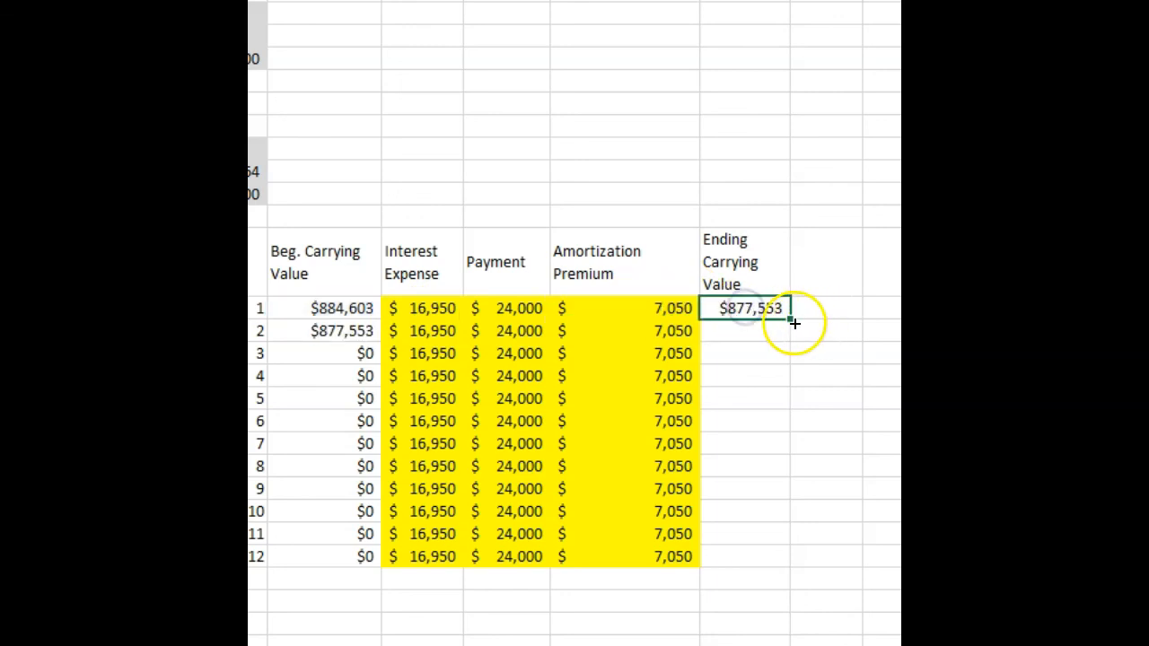
left_click_drag(789, 320, 767, 575)
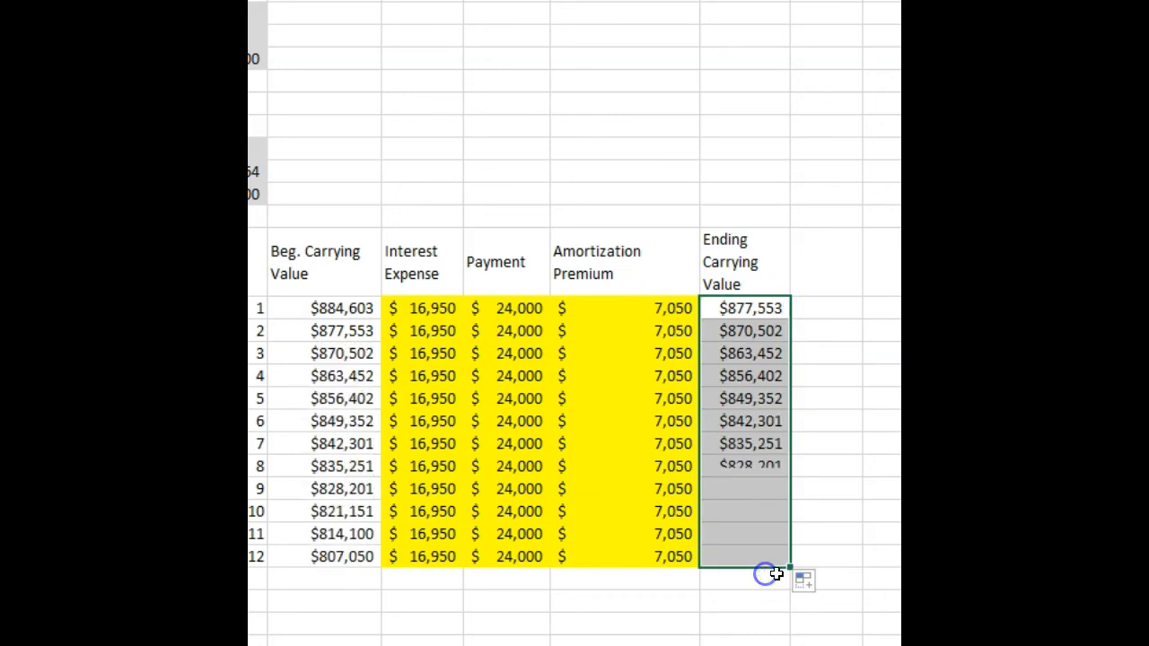